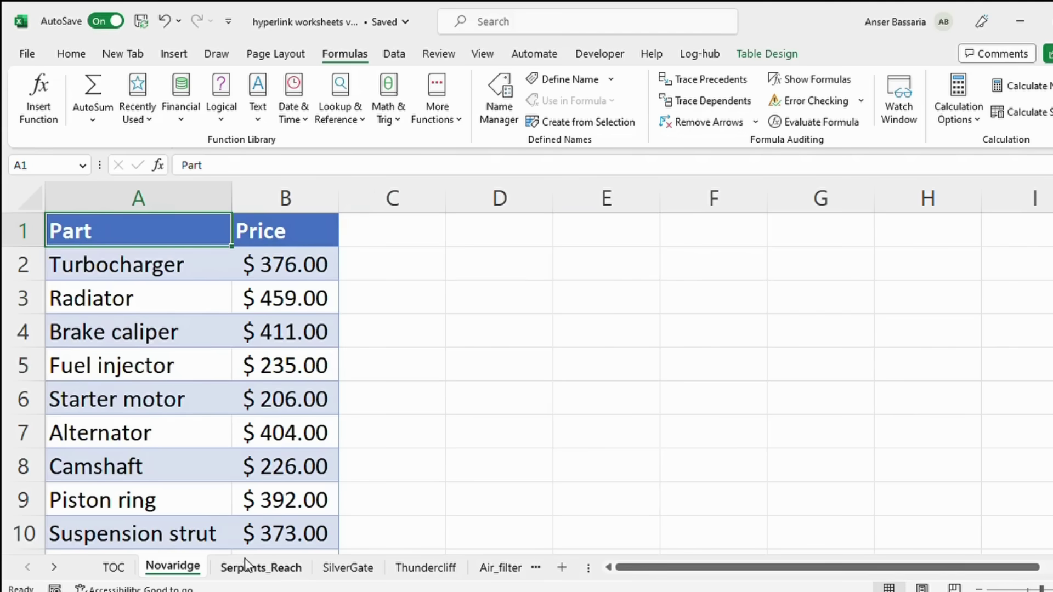
- Browse the Serpents_Reach, SilverGate and Thundercliff part-price worksheets
left_click(230, 568)
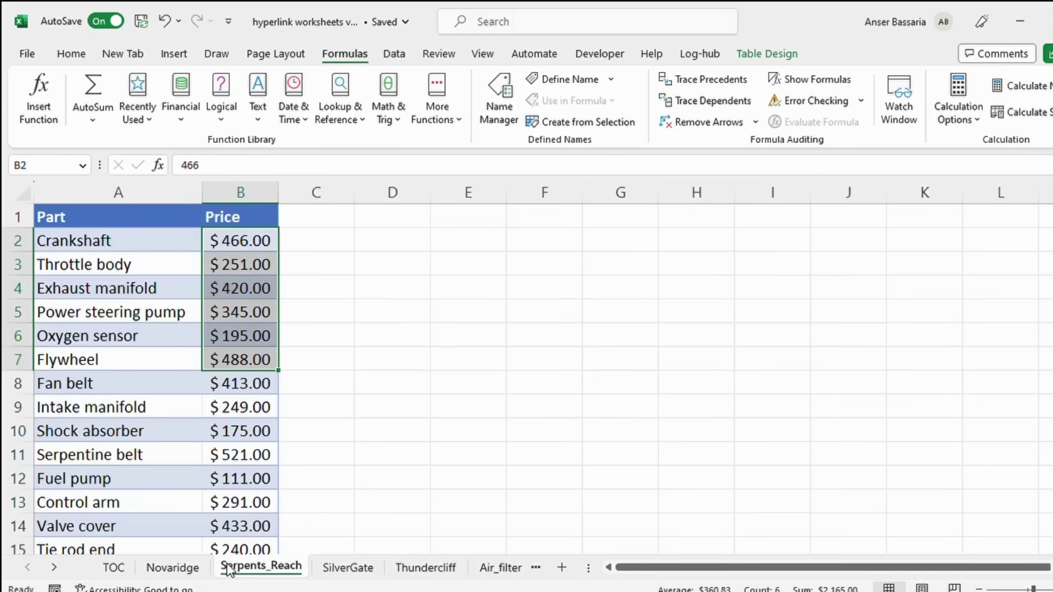
left_click(331, 568)
left_click(426, 568)
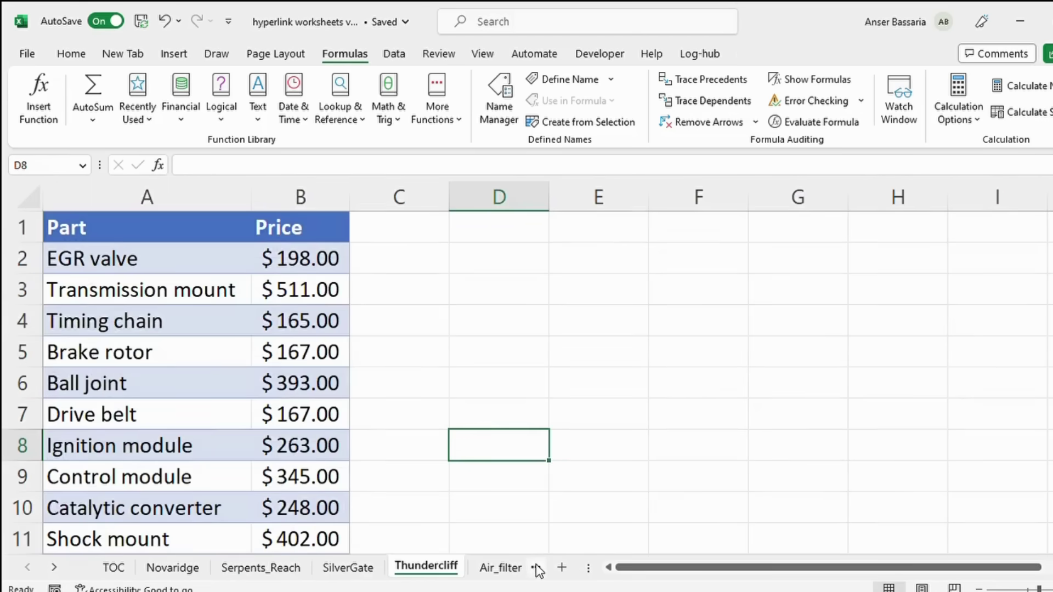
- Widen the sheet tab bar and scroll along the tabs to see all worksheet names
left_click_drag(598, 568, 1042, 566)
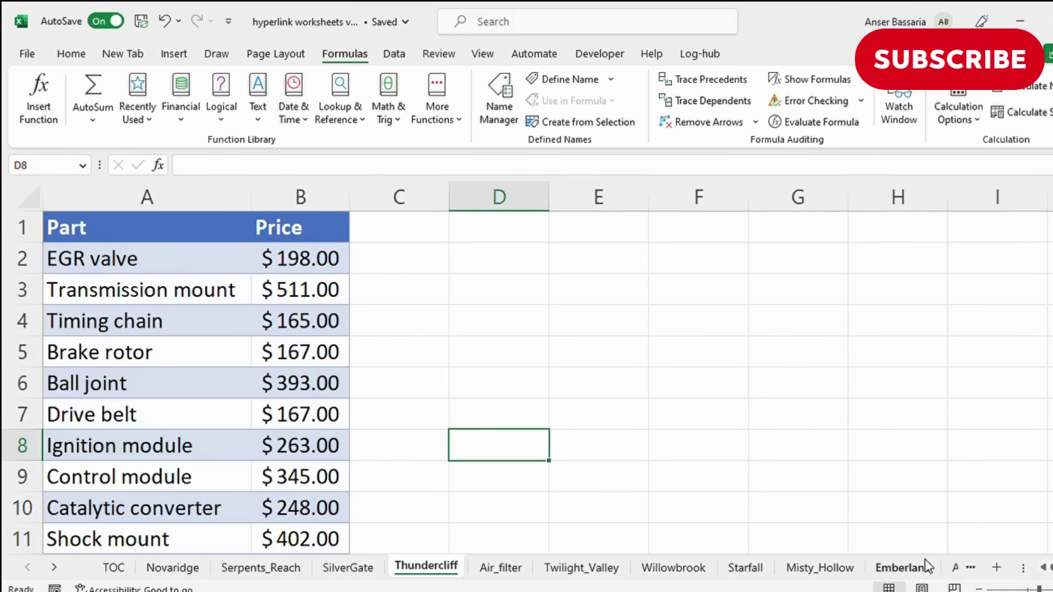
scroll(913, 565, "right", 6)
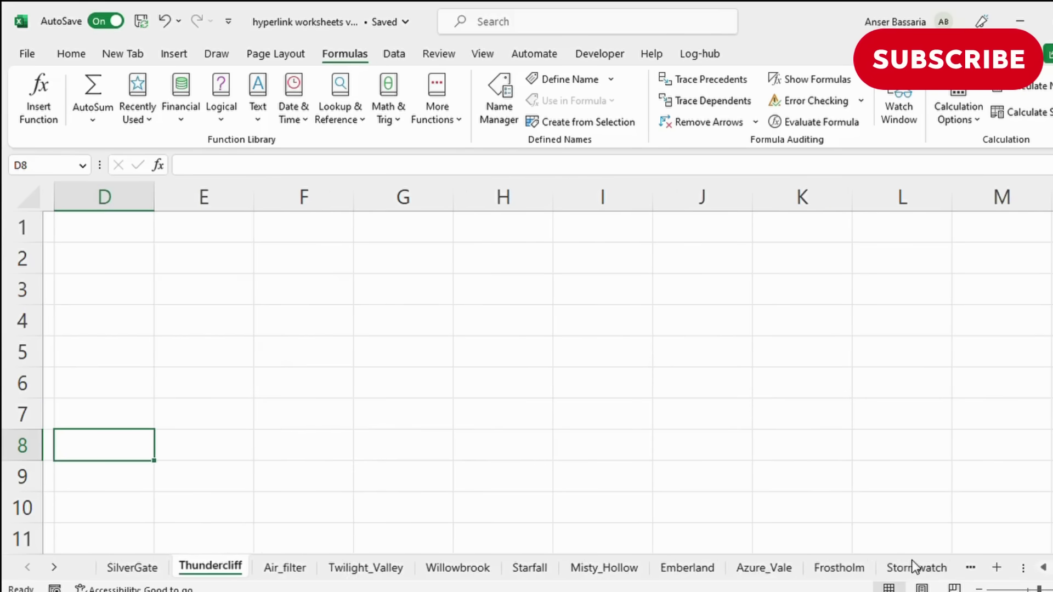
scroll(913, 565, "right", 3)
scroll(915, 568, "left", 6)
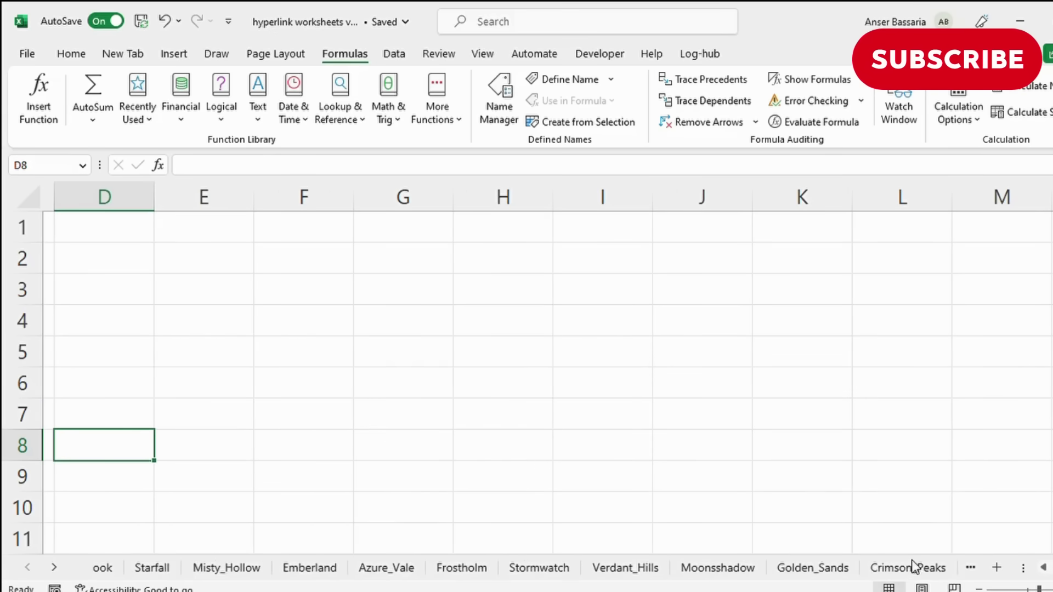
scroll(916, 565, "left", 1)
scroll(908, 568, "right", 2)
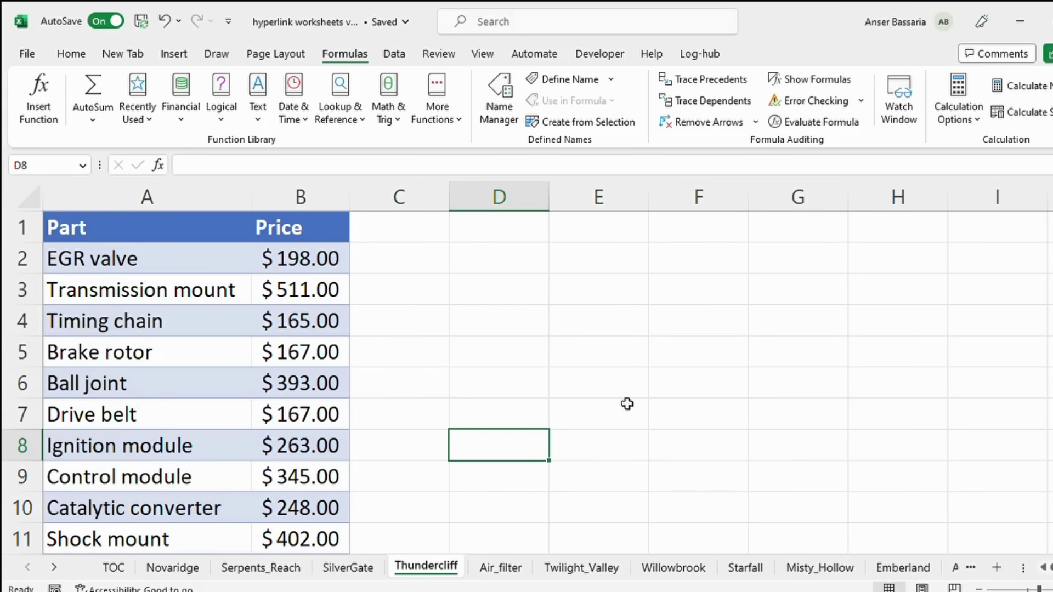
scroll(579, 562, "right", 2)
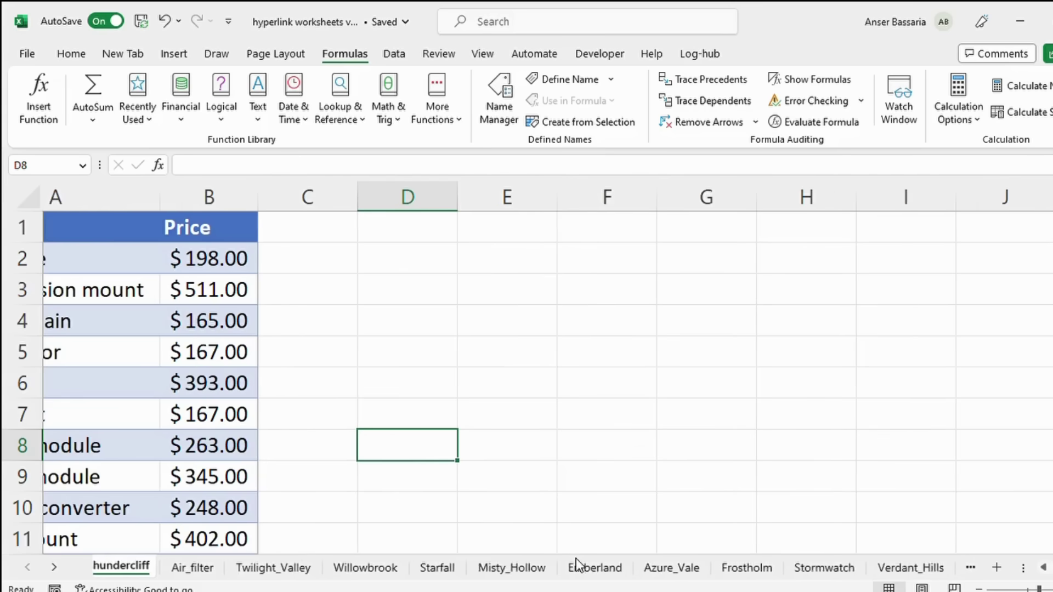
scroll(579, 565, "right", 2)
scroll(579, 565, "left", 5)
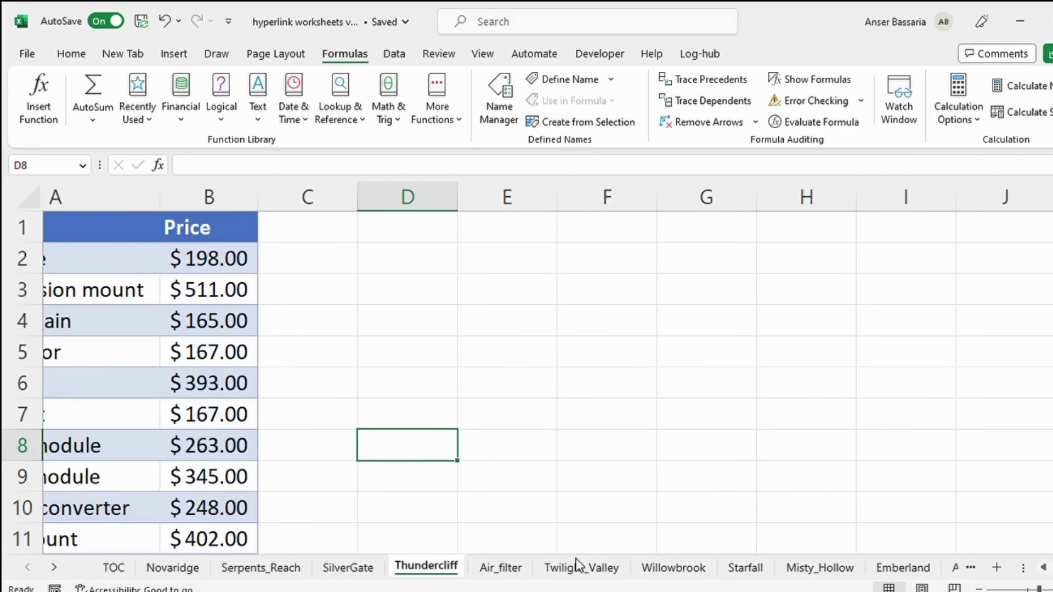
scroll(491, 383, "left", 2)
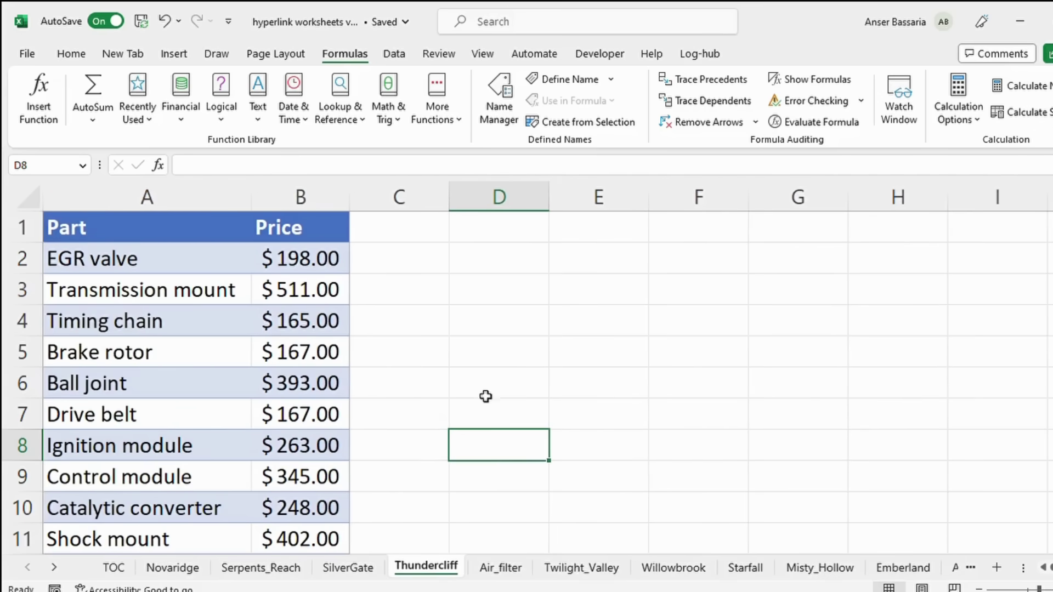
left_click(113, 568)
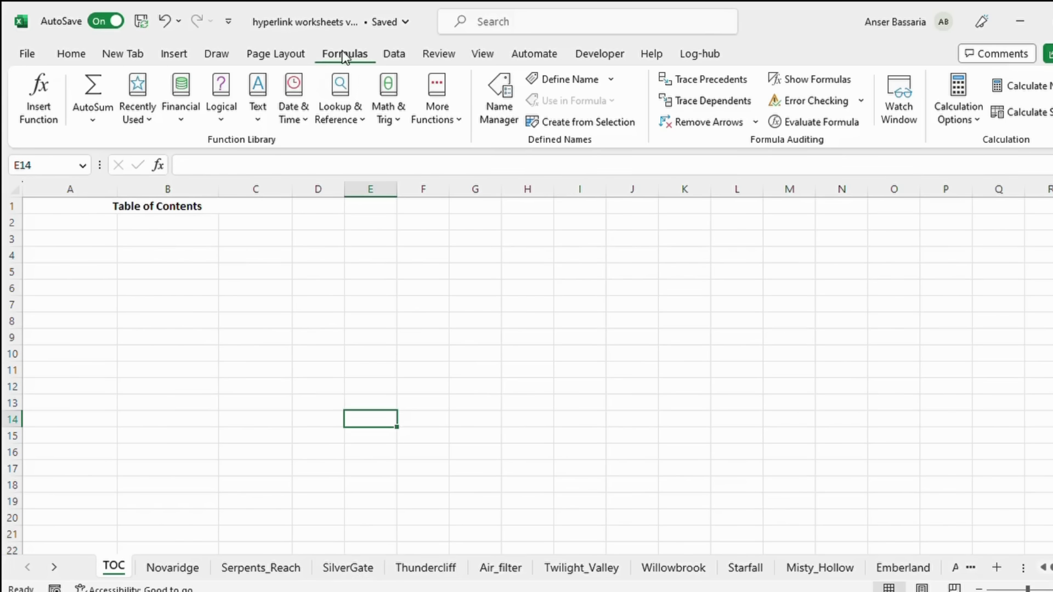
- In Name Manager, define ListWorksheets as =REPLACE(GET.WORKBOOK(1),1,FIND("]",GET.WORKBOOK(1)),"")
left_click(491, 93)
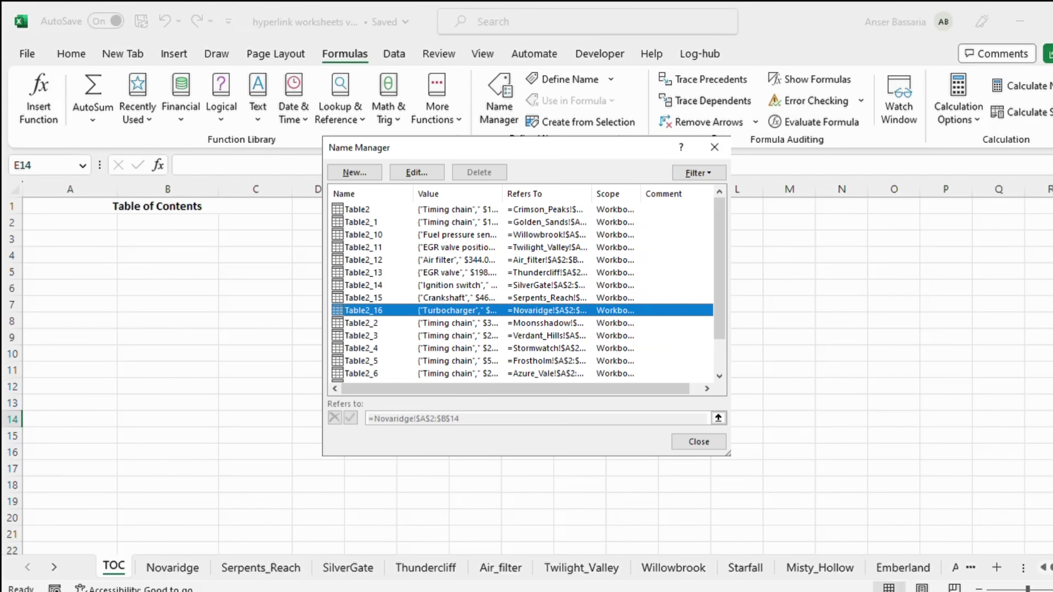
key("alt+n")
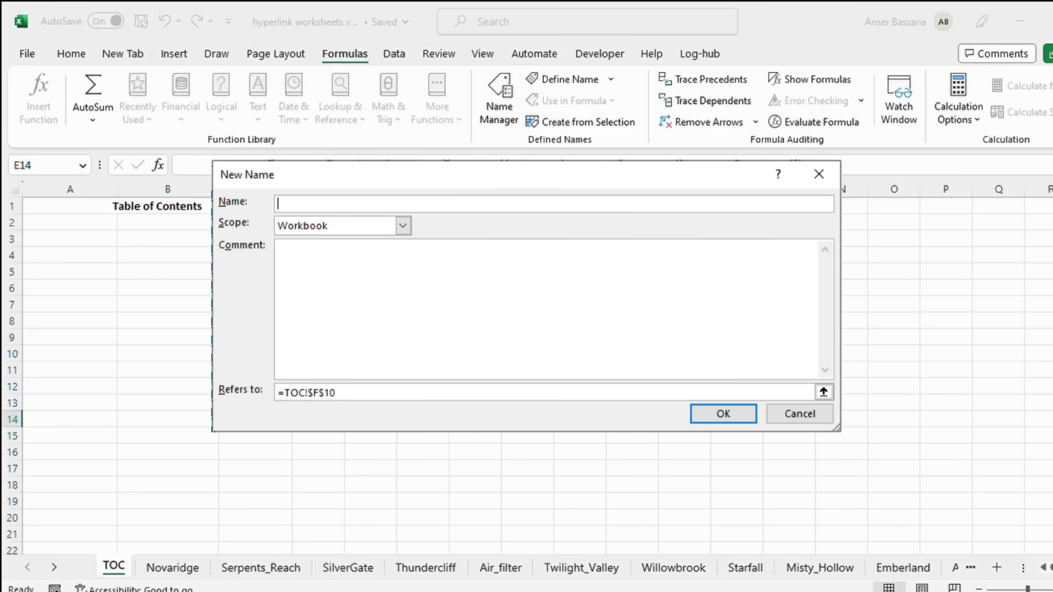
type("List Worksheets")
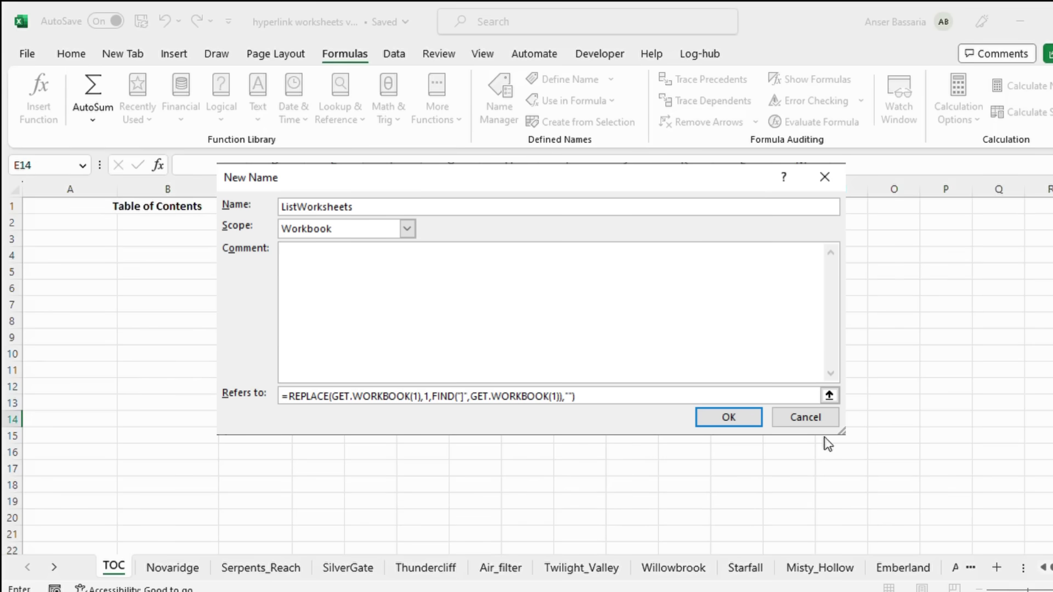
key("Return")
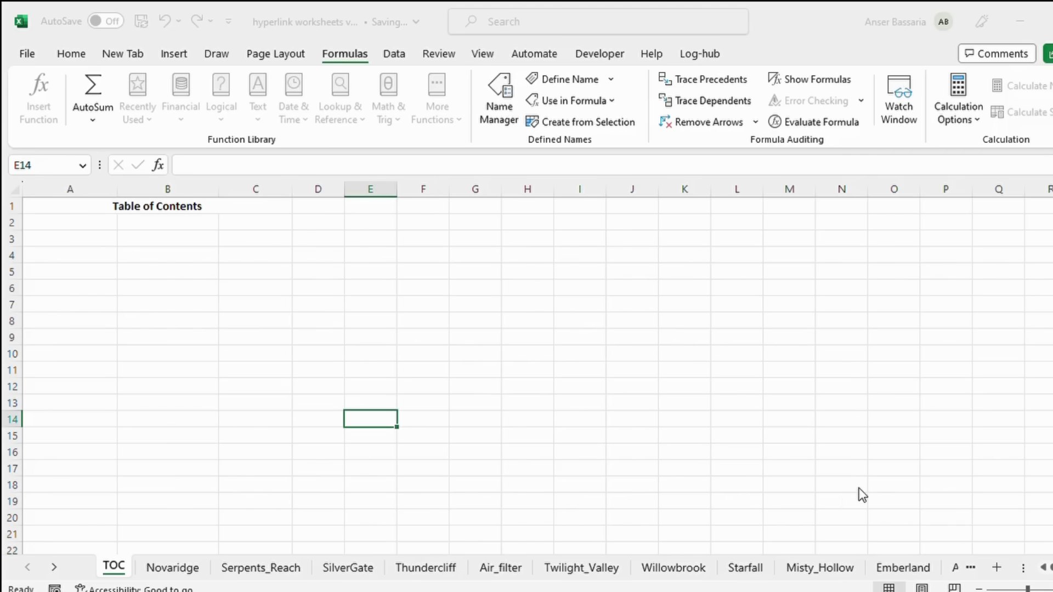
- Enter 1 and 2 in A2:A3 and fill the series down to A26
left_click(172, 265)
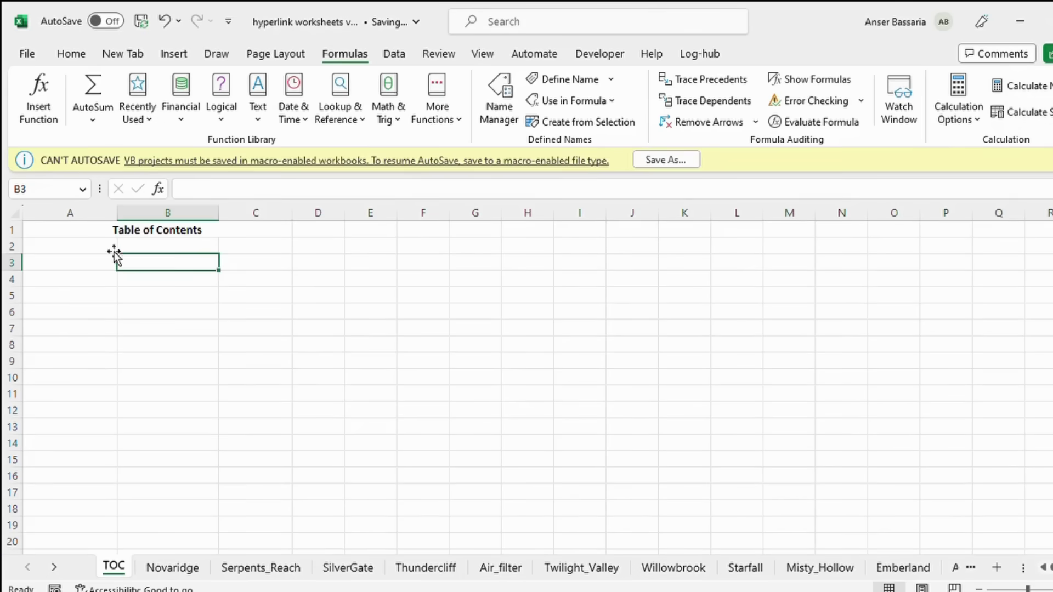
left_click(71, 244)
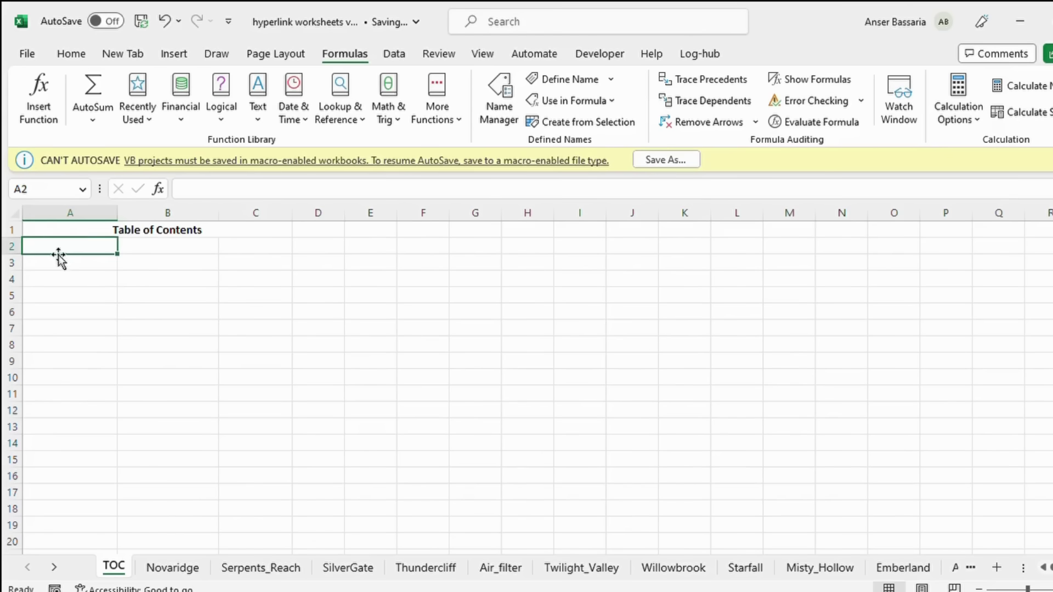
scroll(74, 423, "down", 2)
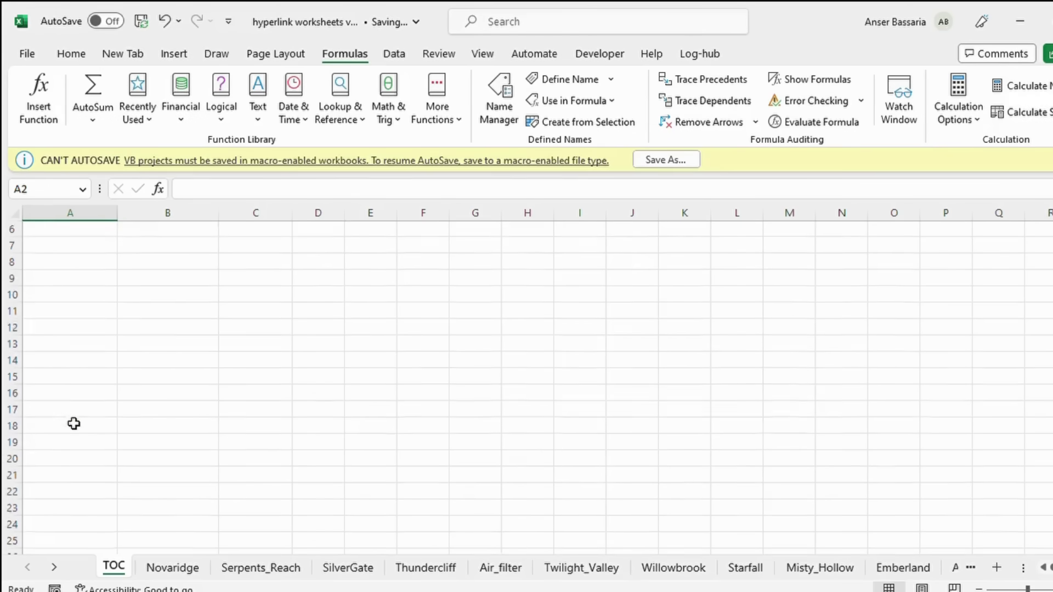
scroll(74, 424, "up", 2)
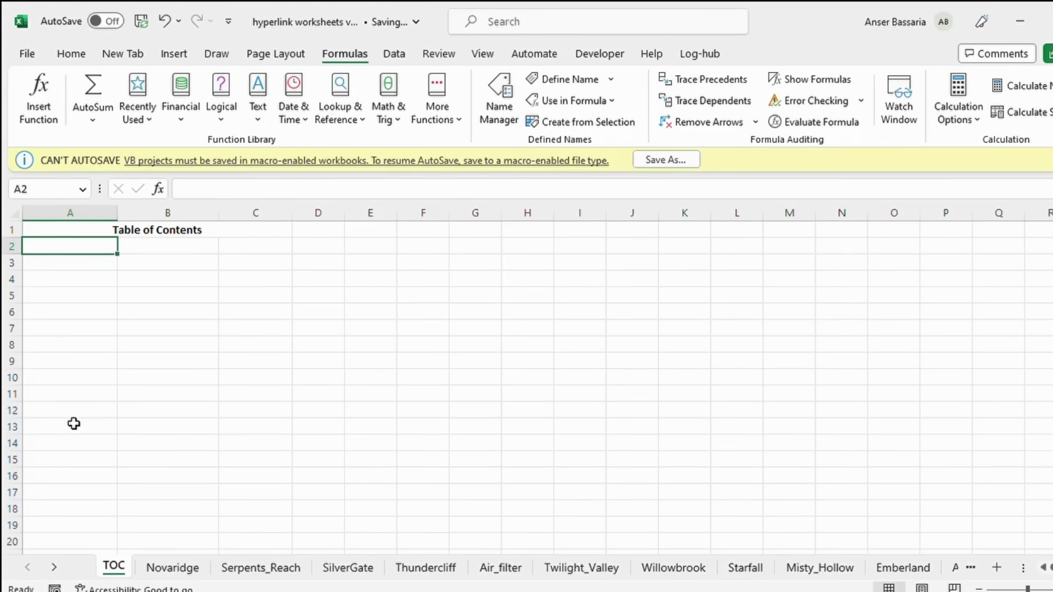
type("1")
key("Return")
type("2")
key("Return")
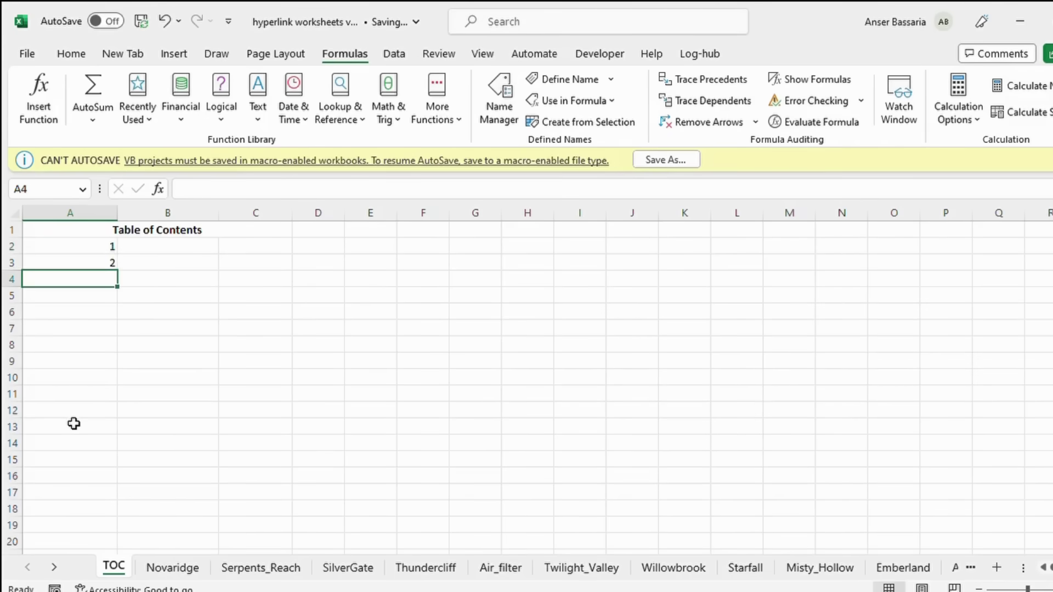
left_click_drag(80, 244, 88, 533)
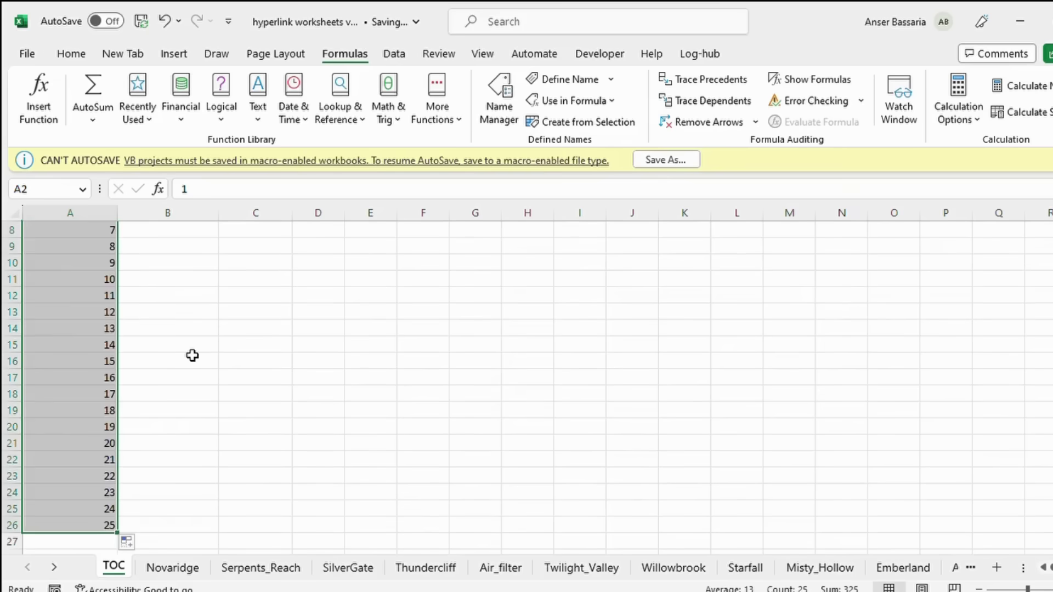
scroll(192, 355, "up", 3)
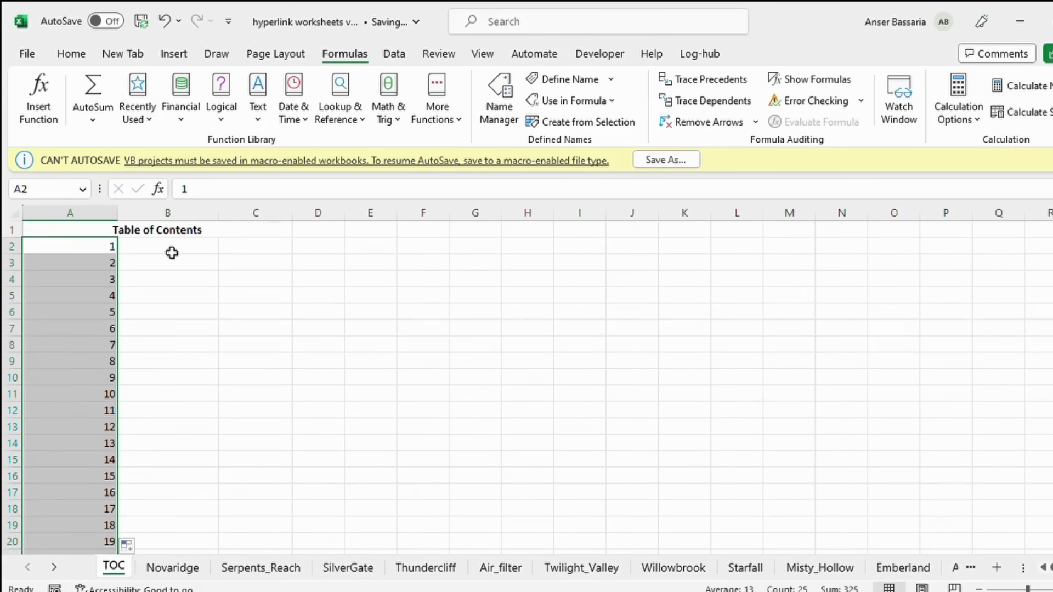
- Type =INDEX(ListWorksheets,A2) into cell B2 to fetch the sheet name
left_click(172, 253)
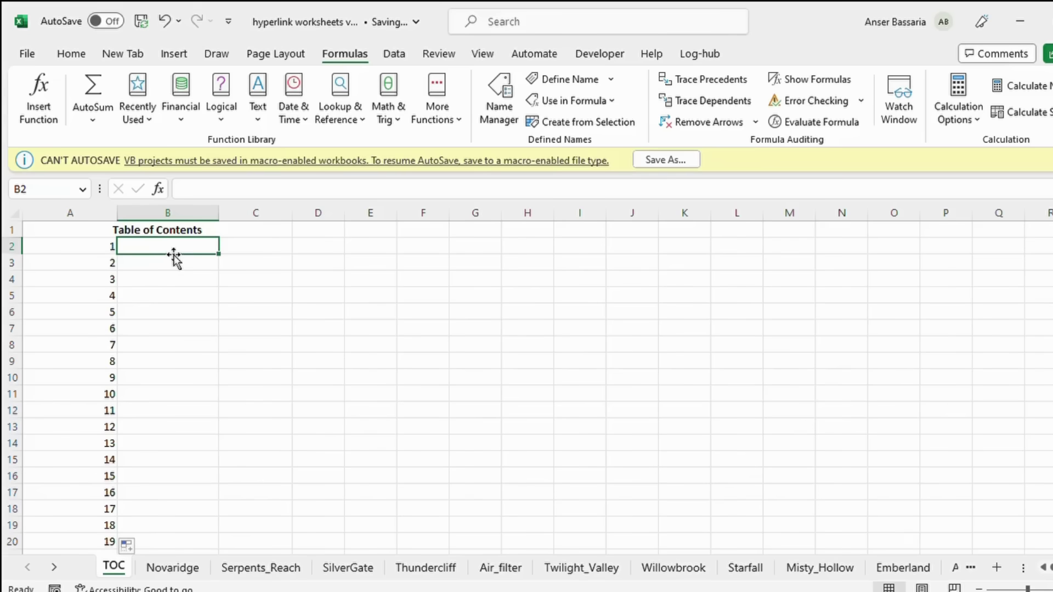
type("=")
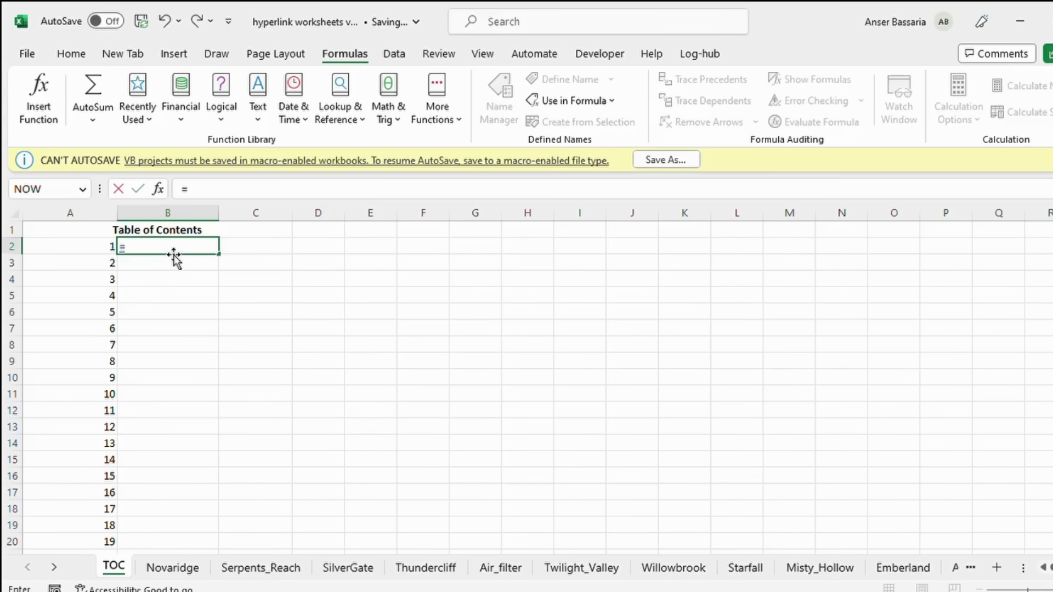
type("index(")
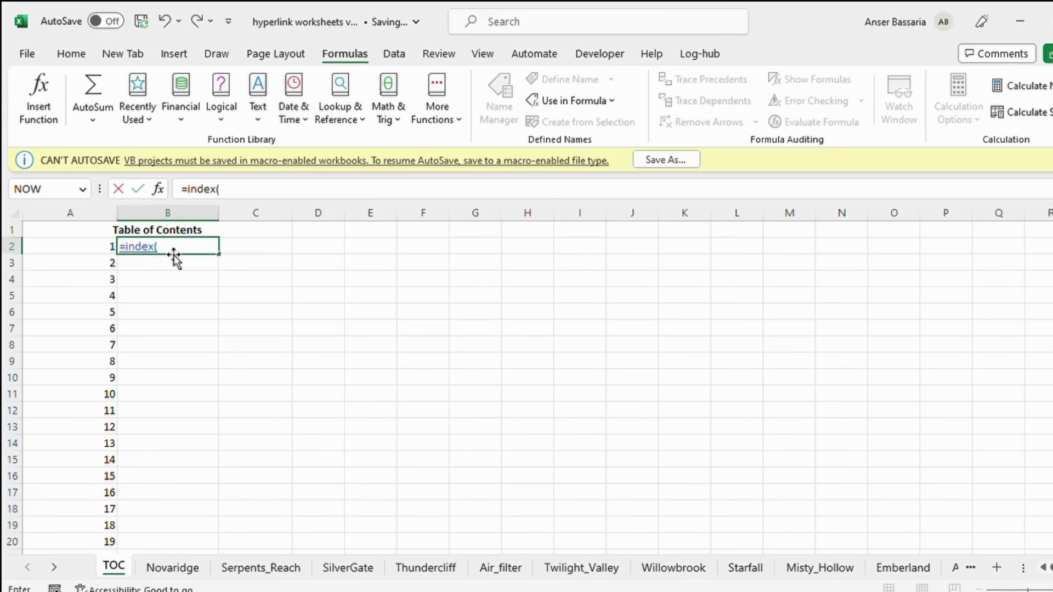
type("list")
key("Tab")
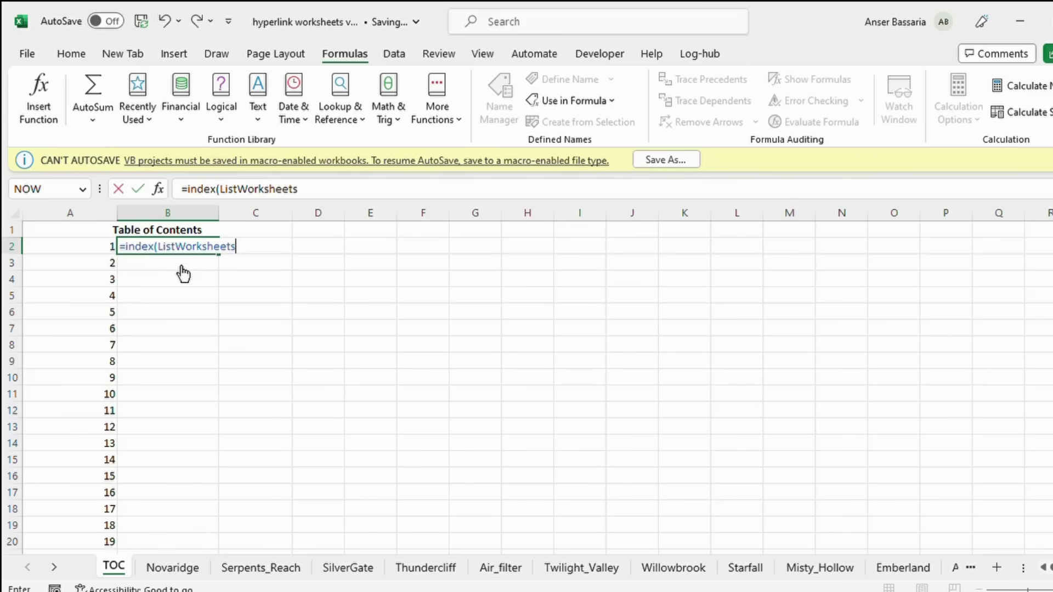
type(",")
left_click(73, 244)
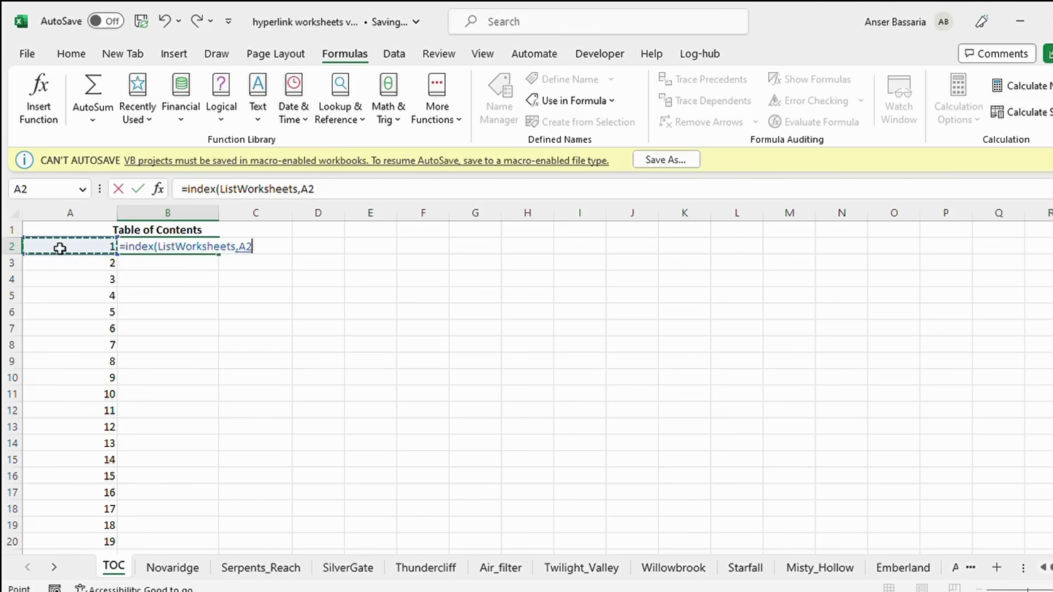
type(")")
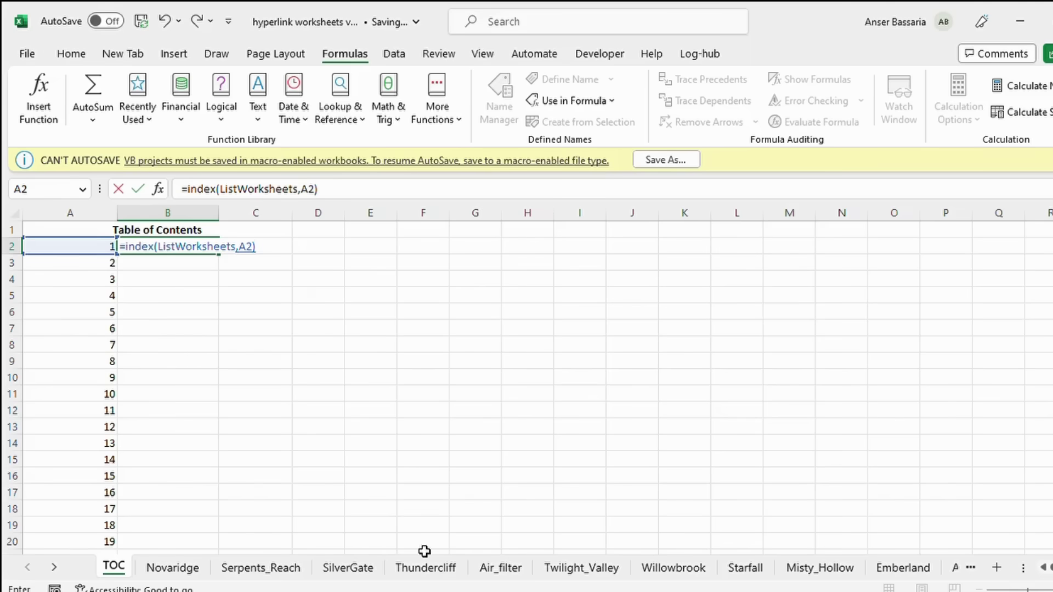
- Confirm the INDEX formula in B2 and fill it down column B
key("Return")
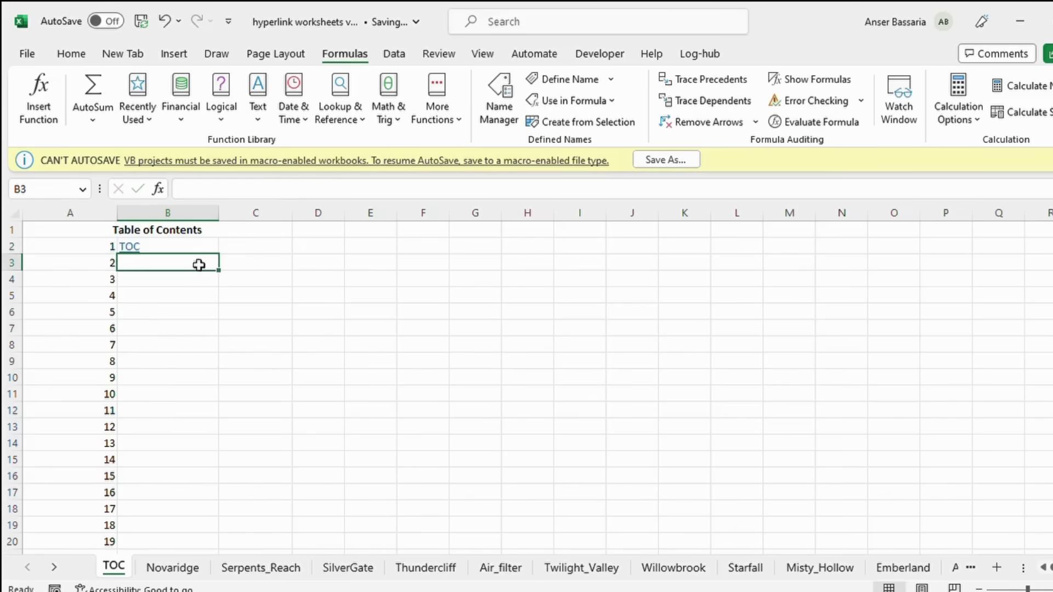
left_click(154, 247)
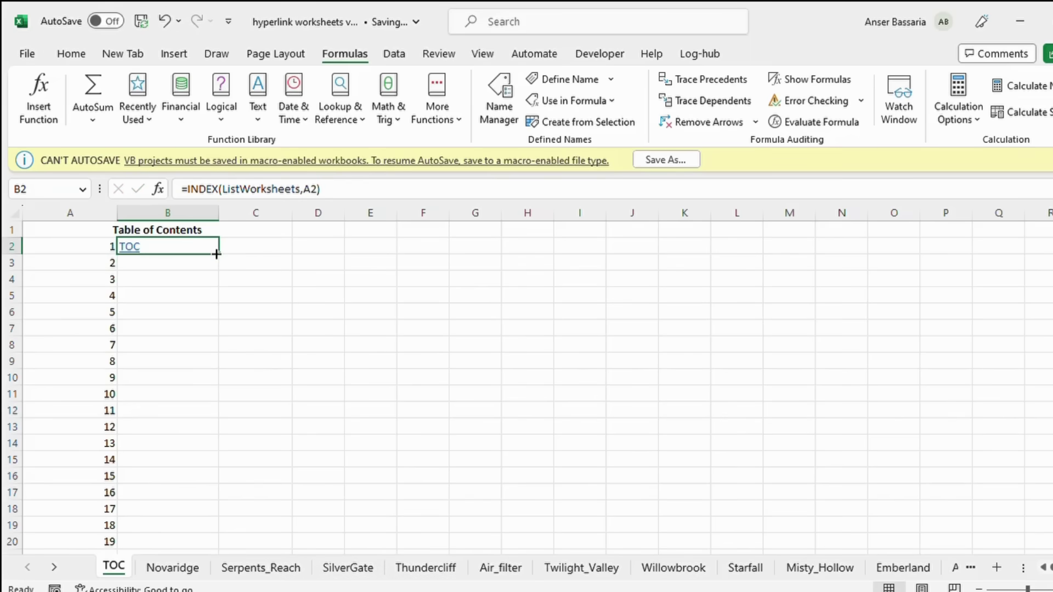
double_click(217, 254)
left_click(235, 251)
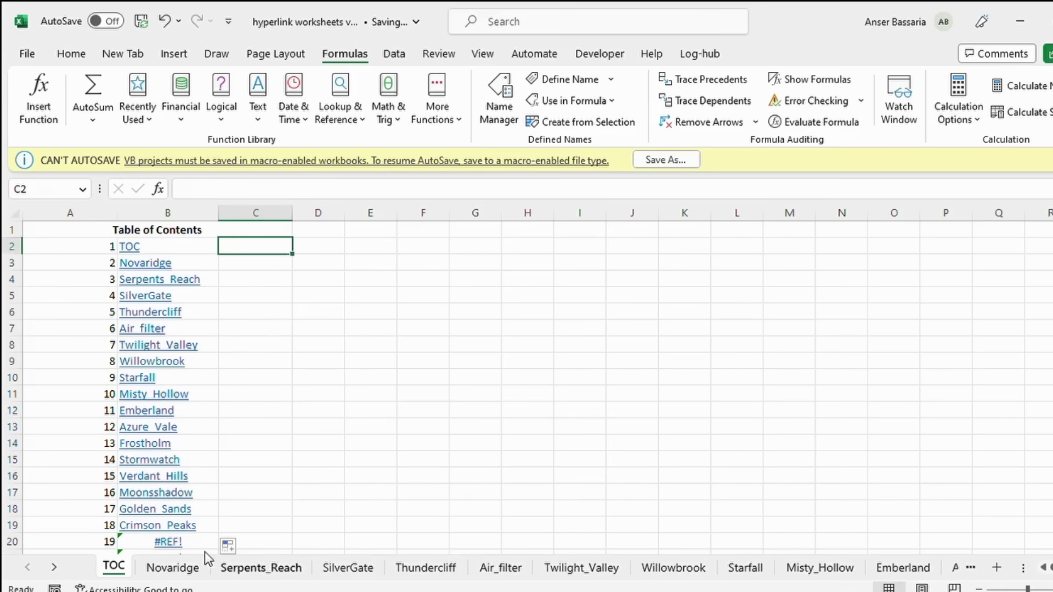
- Clear the #REF! results in A20:B26 below the last sheet name
scroll(313, 447, "down", 4)
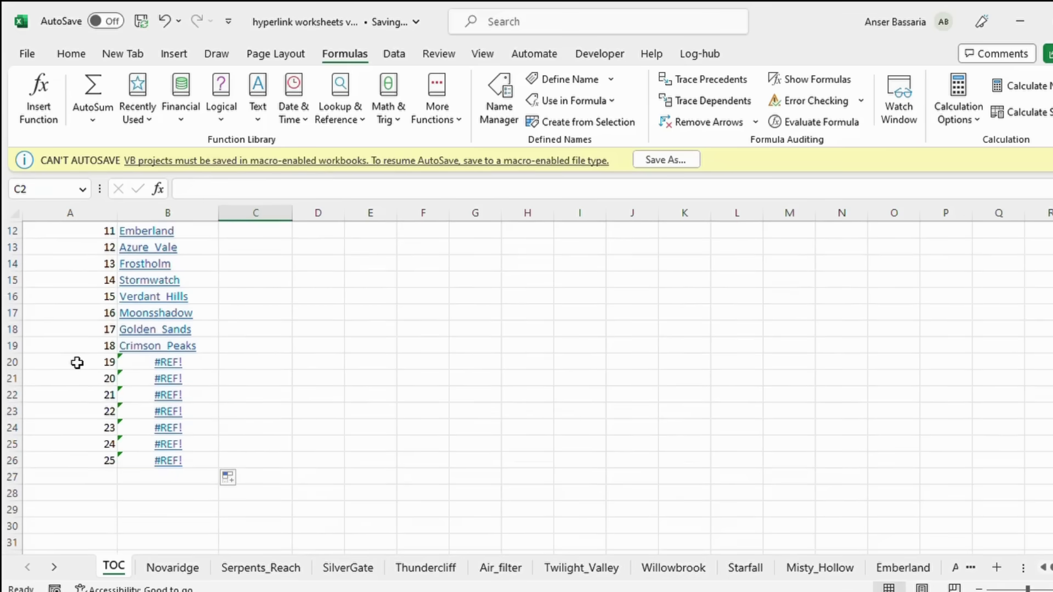
left_click_drag(76, 363, 151, 467)
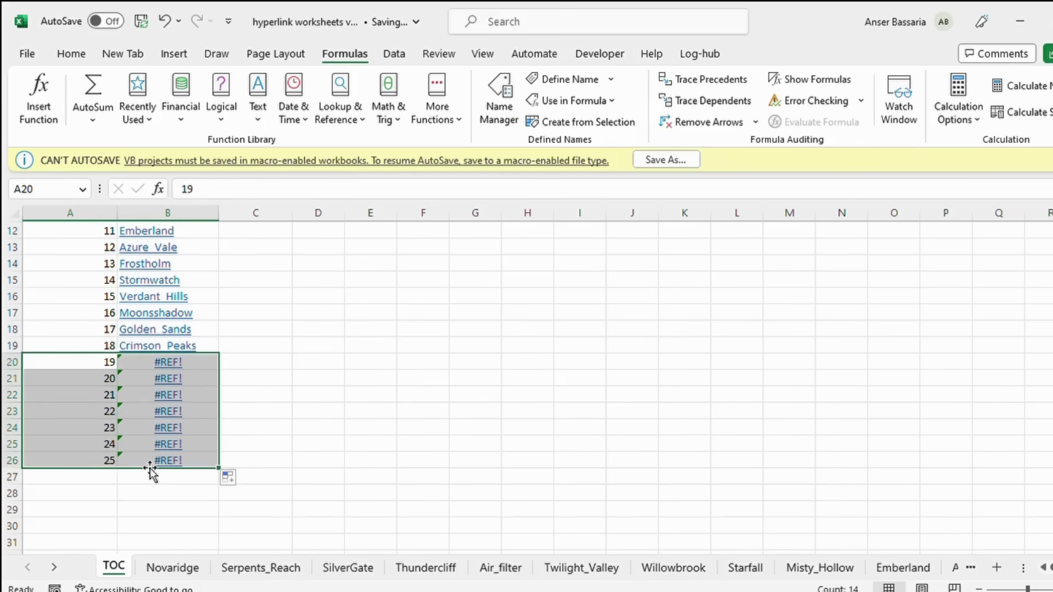
key("Delete")
left_click(338, 346)
scroll(338, 346, "up", 4)
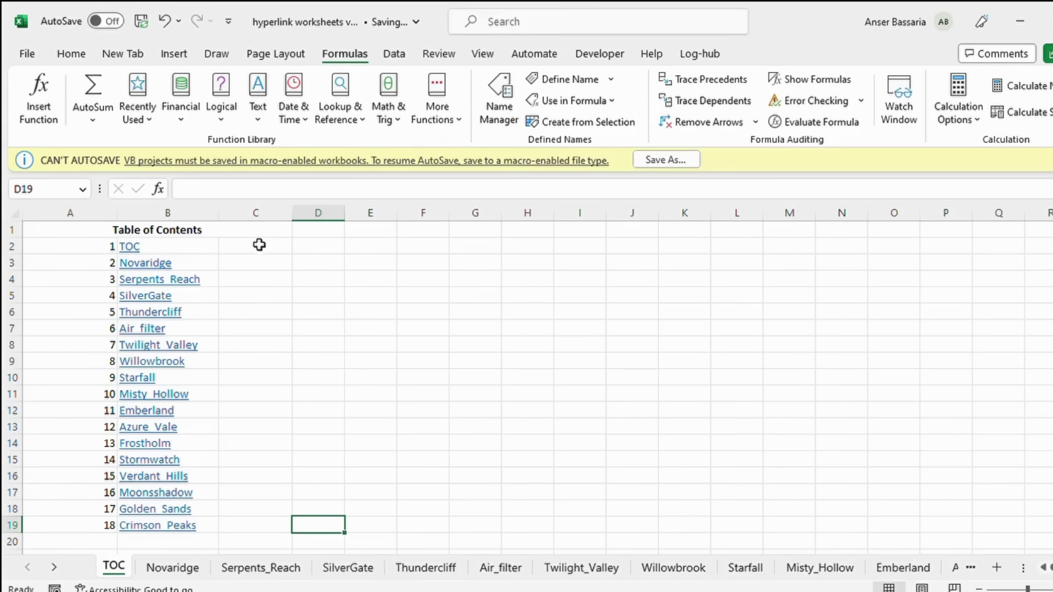
- Enter =HYPERLINK(CONCAT("#",B2,"!A1"),"Go to Sheet") in cell C2
left_click(258, 246)
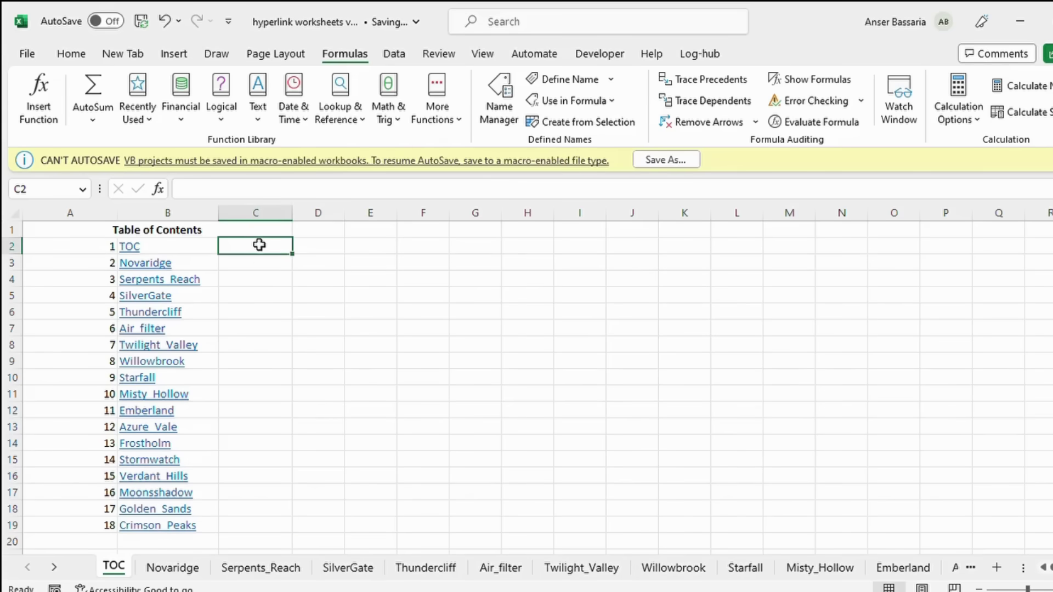
type("=hyp")
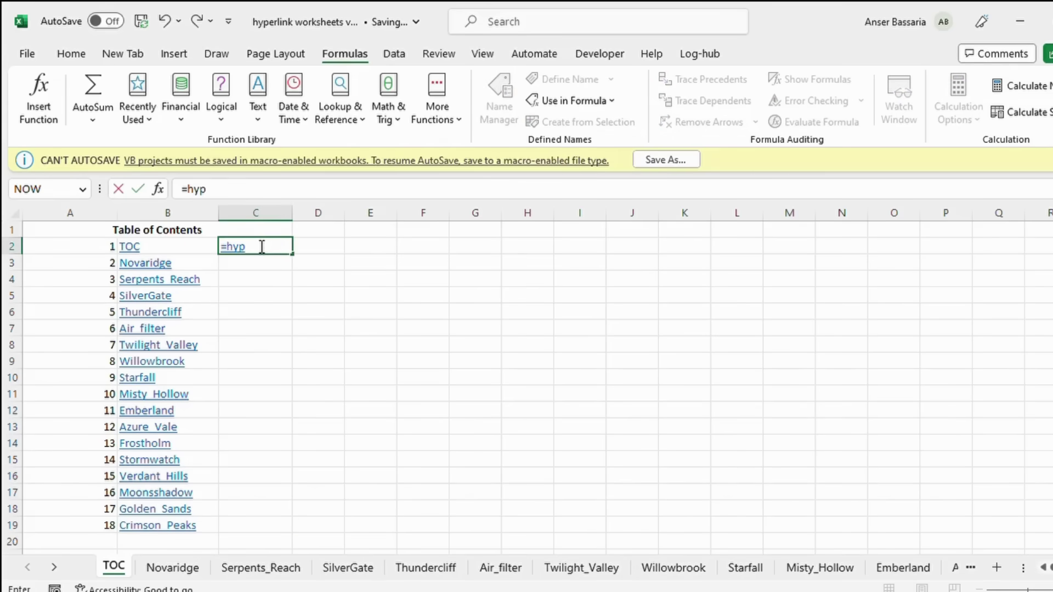
type("erlink(")
type("concat(")
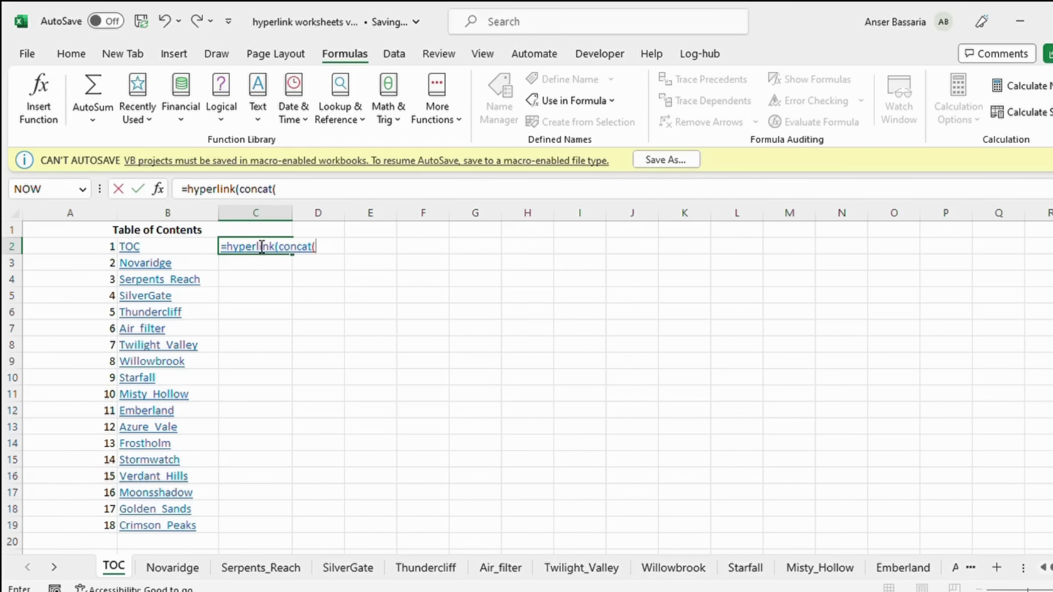
type("\"#\"")
type(",")
left_click(187, 246)
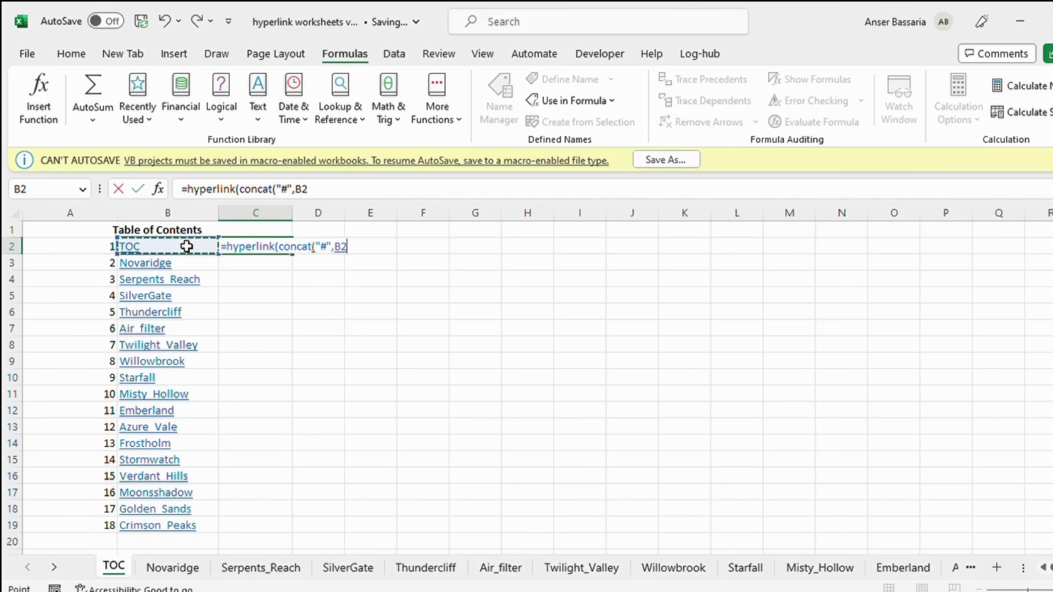
type(",")
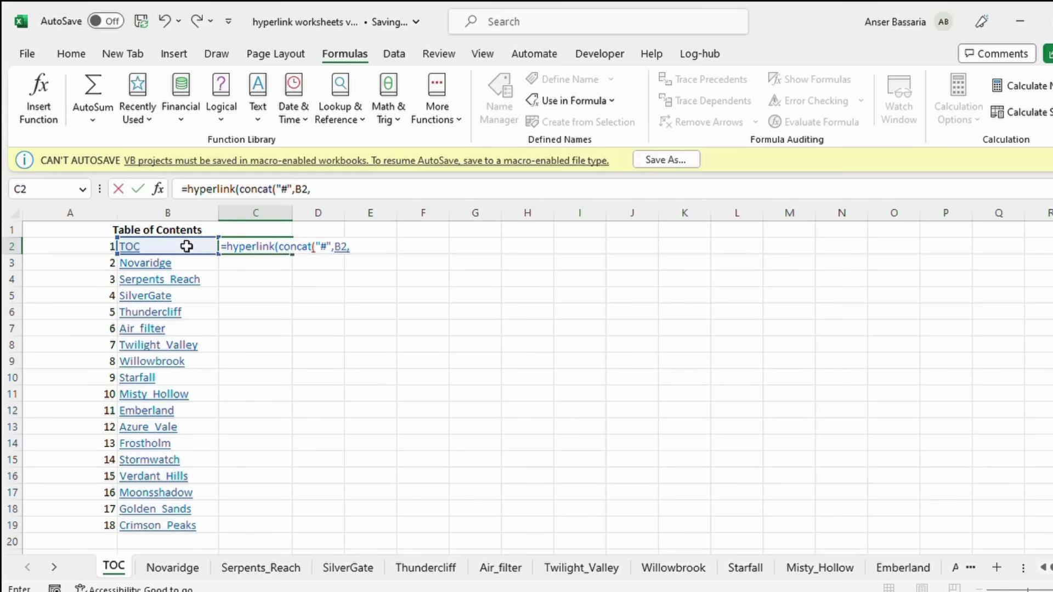
type("\"!A1\"),")
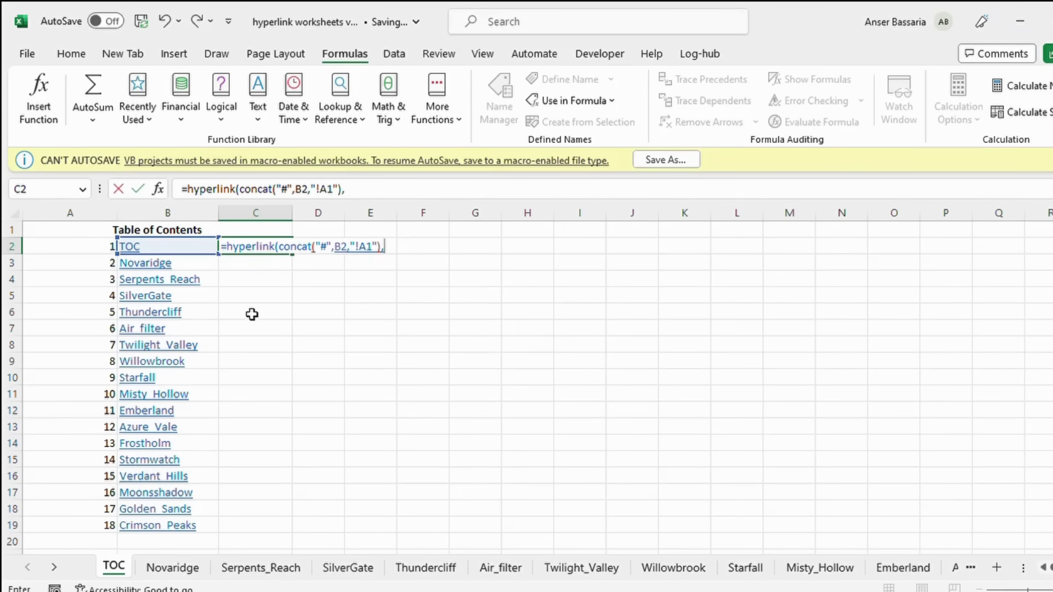
type("\"Go to ")
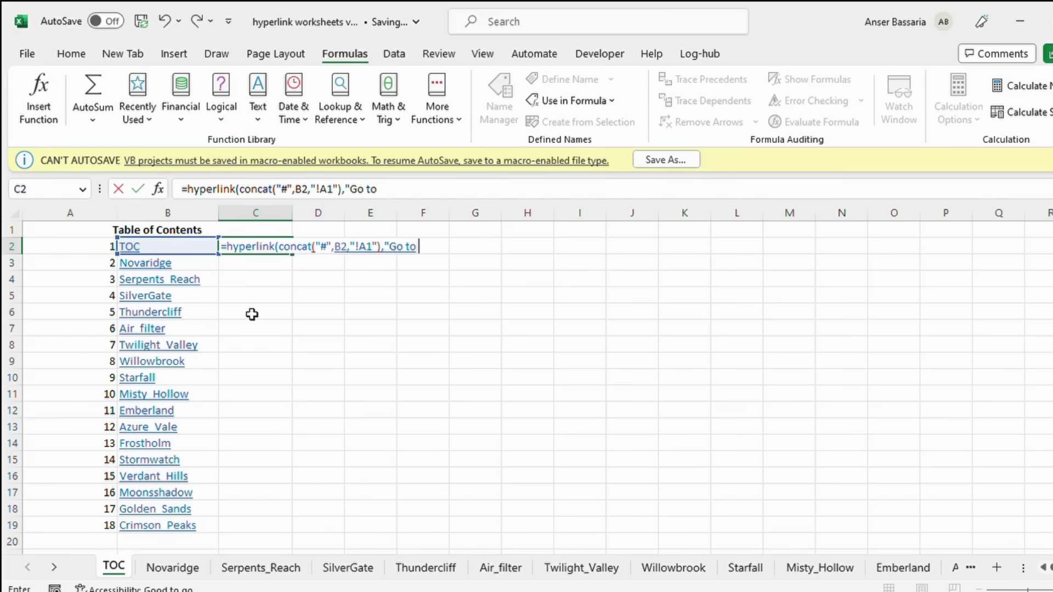
type("Sheet\"")
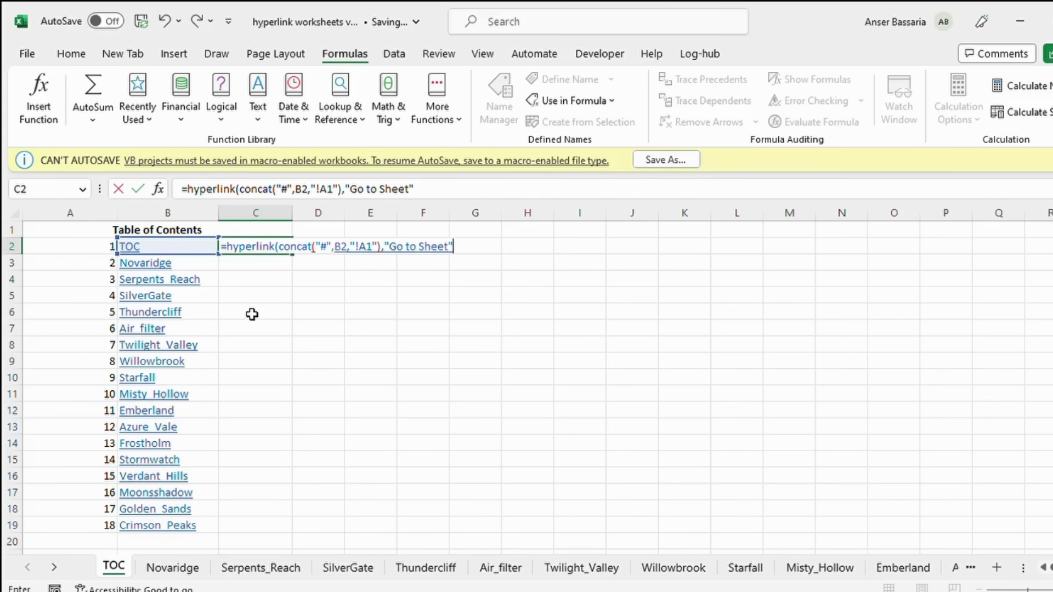
type(")")
key("Return")
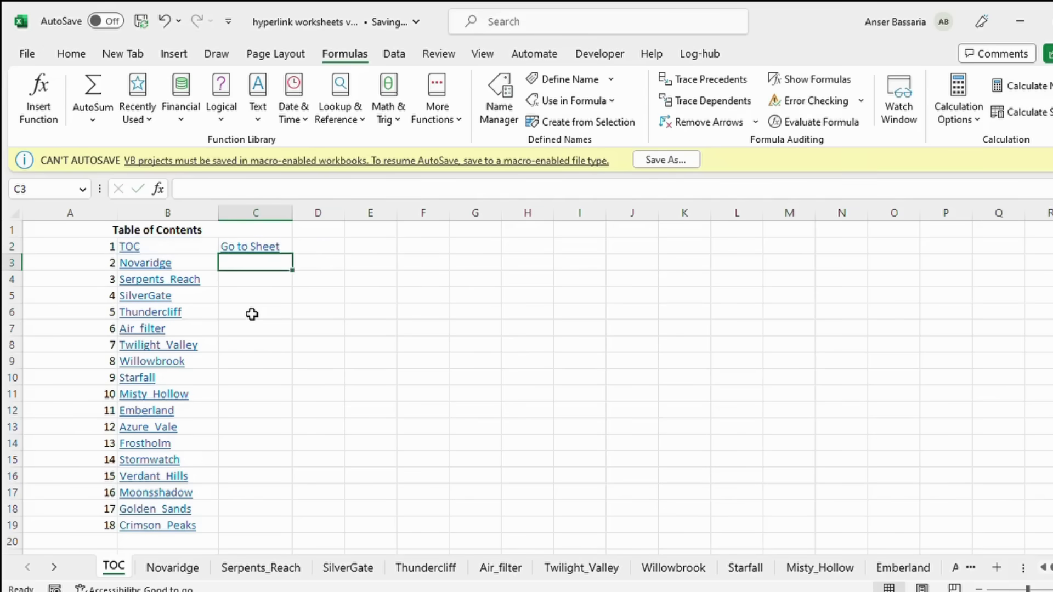
- Copy the C2 HYPERLINK formula down to C19 beside all 18 sheet names
left_click(286, 246)
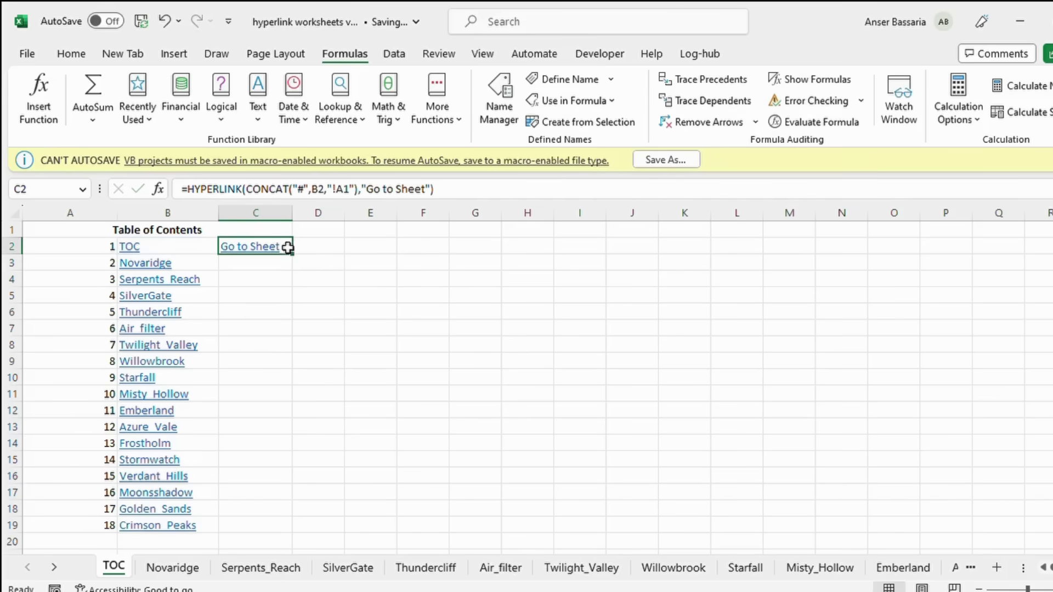
double_click(294, 254)
left_click(403, 330)
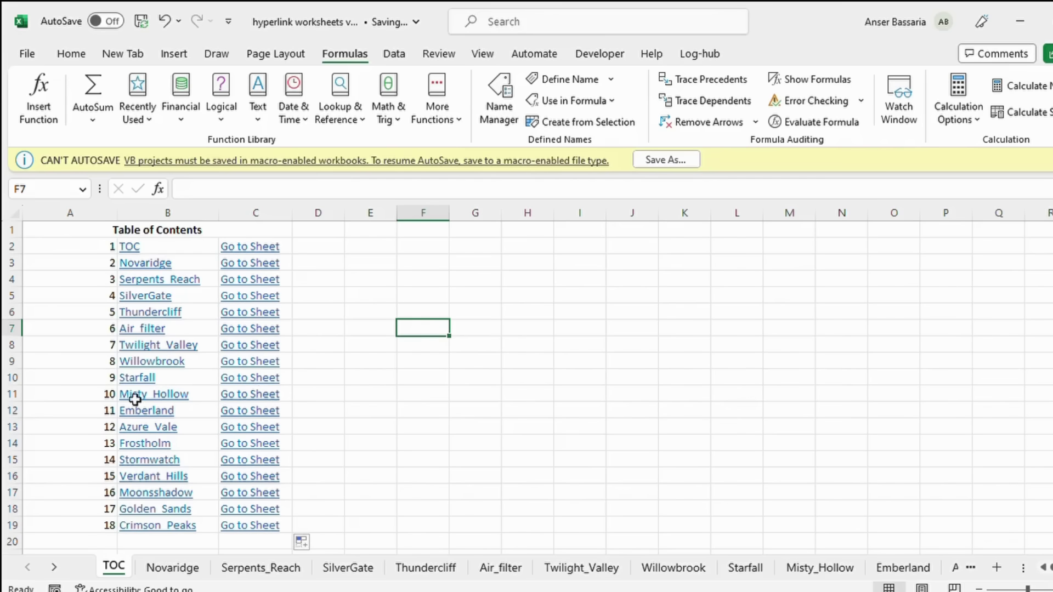
left_click(227, 395)
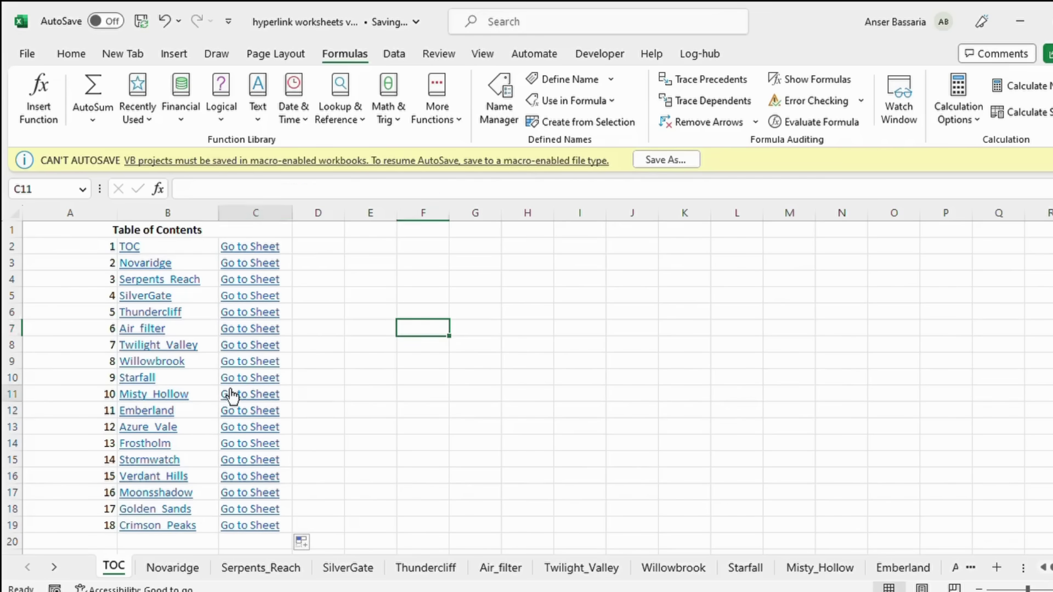
left_click(232, 395)
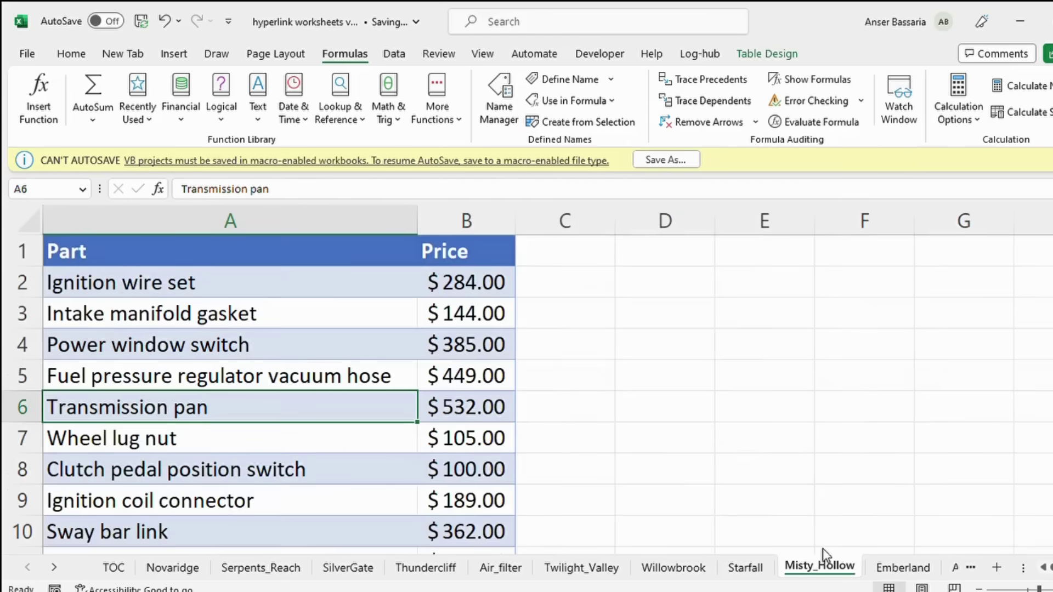
left_click(113, 567)
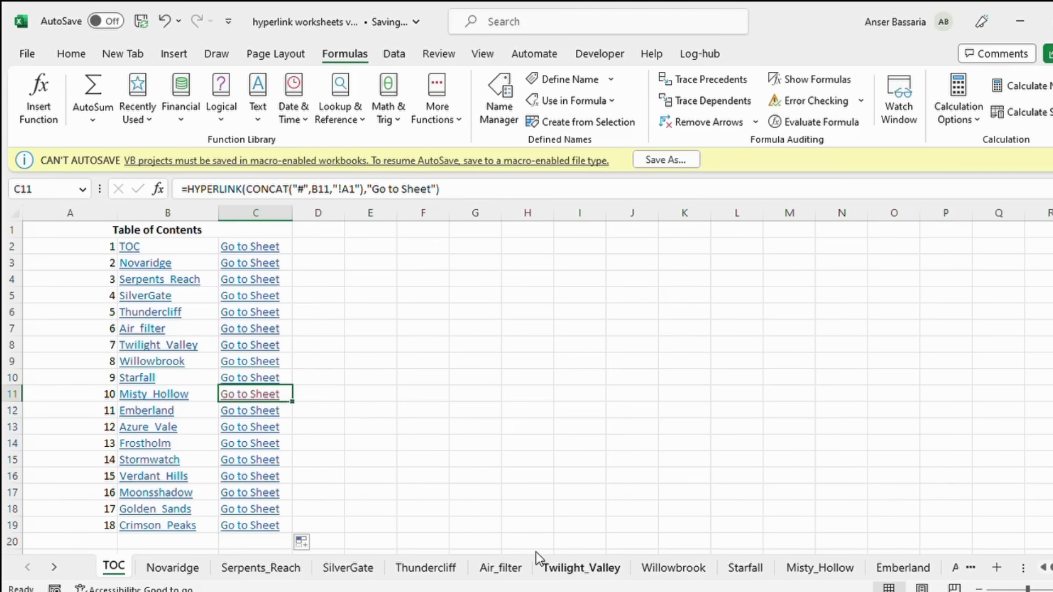
scroll(535, 552, "down", 3)
scroll(536, 552, "up", 3)
left_click(234, 527)
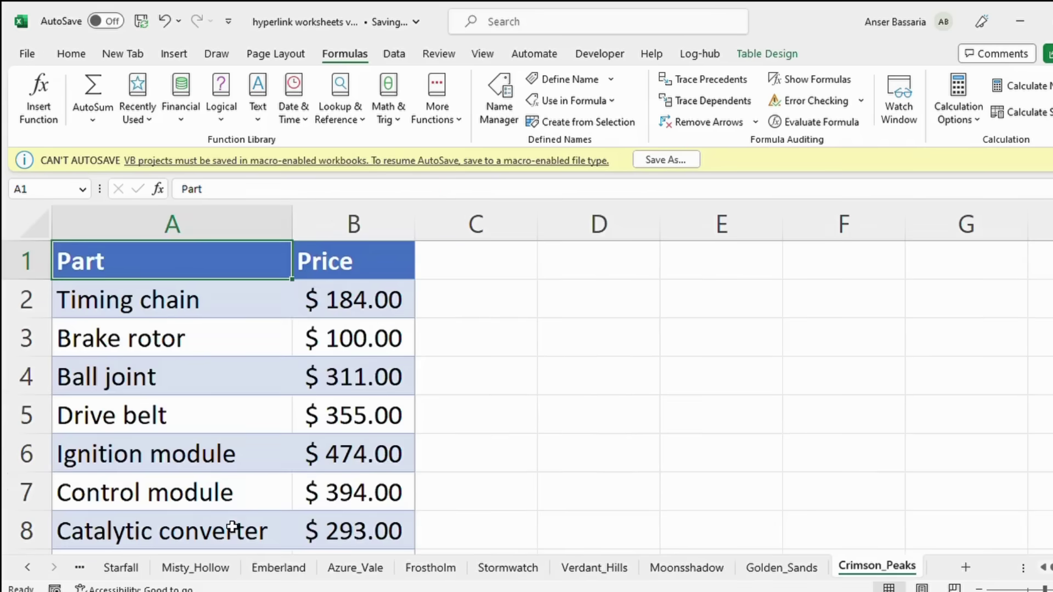
scroll(630, 452, "down", 1)
scroll(630, 452, "up", 1)
left_click(79, 570)
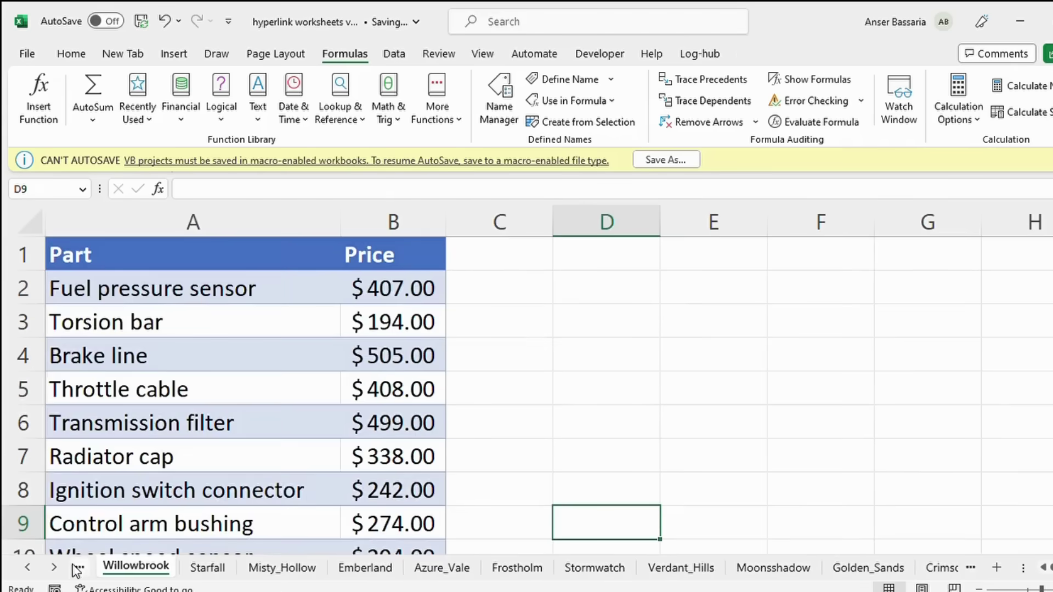
left_click(78, 569)
left_click(76, 569)
left_click(77, 569)
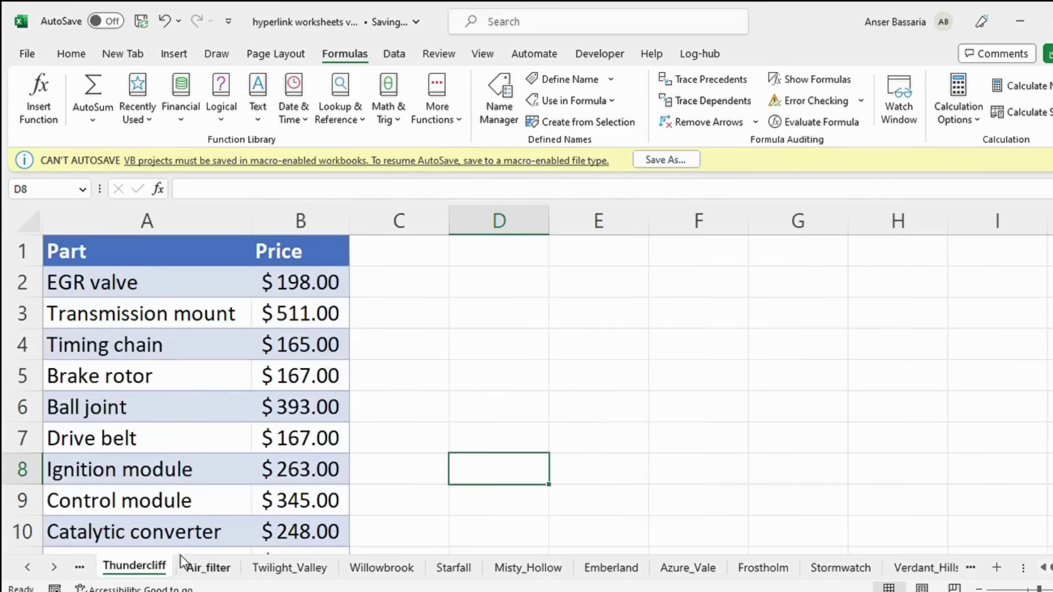
scroll(179, 557, "down", 2)
scroll(179, 557, "up", 4)
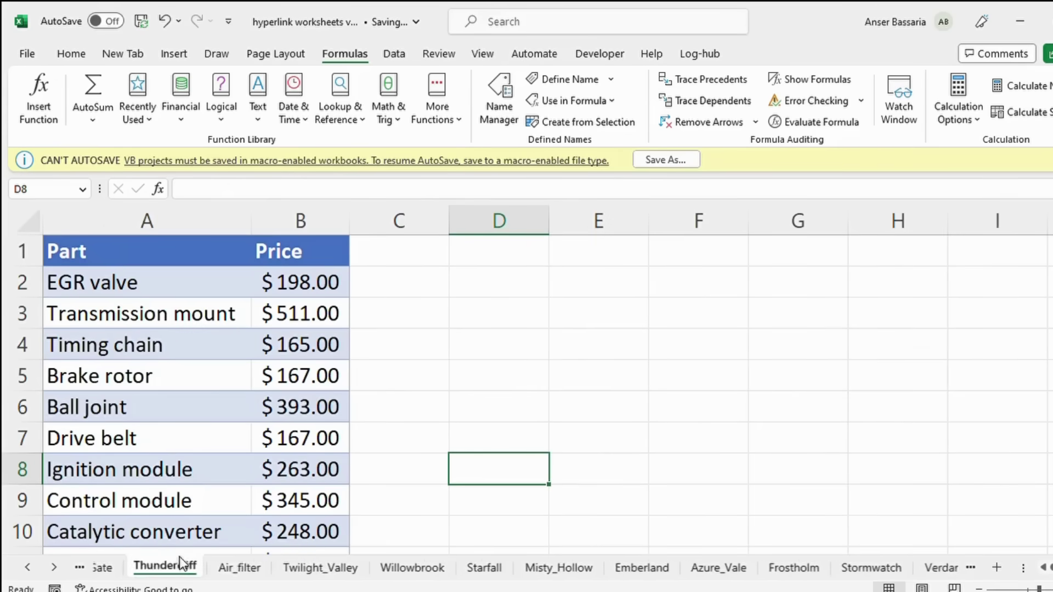
scroll(179, 557, "down", 3)
scroll(99, 577, "up", 1)
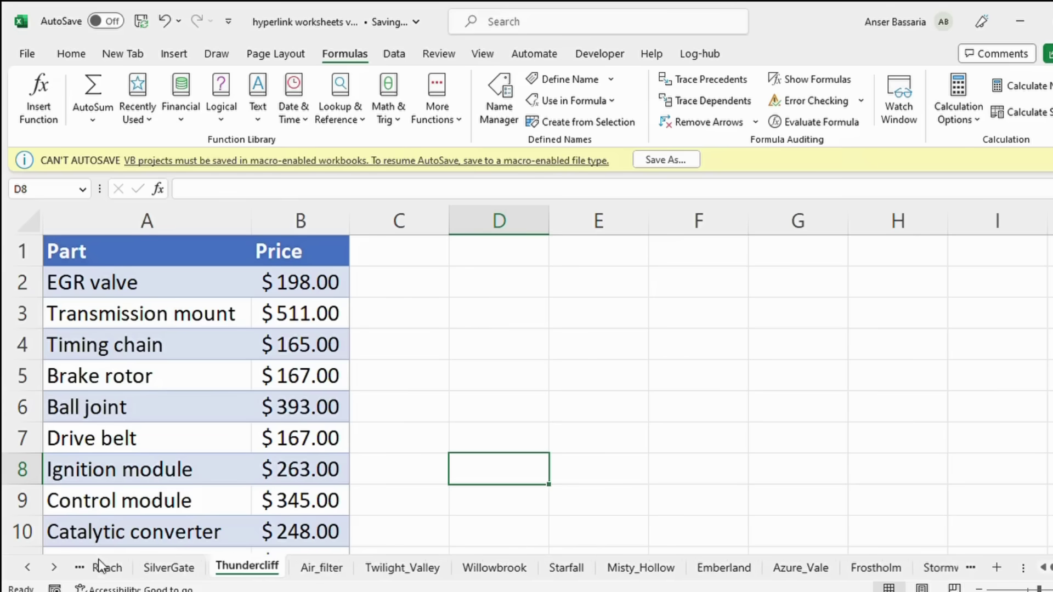
scroll(99, 579, "down", 1)
scroll(112, 567, "up", 3)
scroll(113, 567, "down", 3)
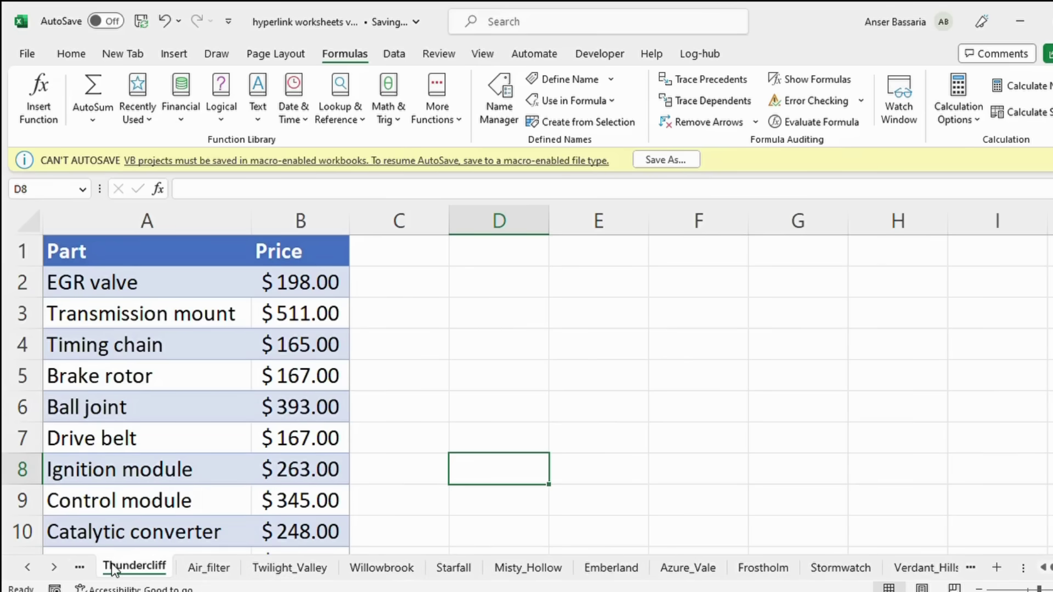
left_click(75, 568)
left_click(76, 568)
left_click(75, 568)
left_click(76, 568)
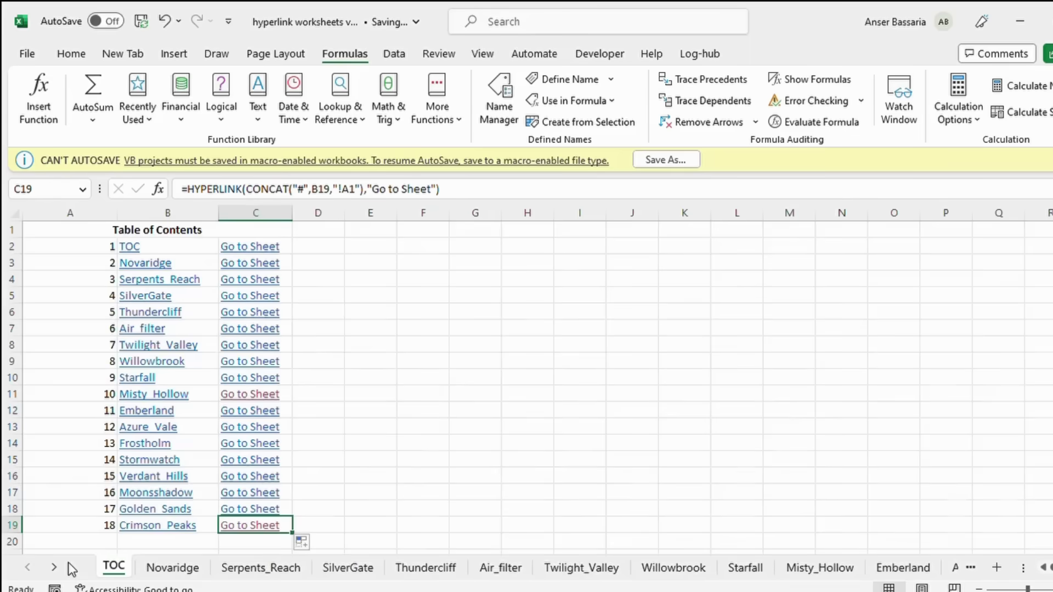